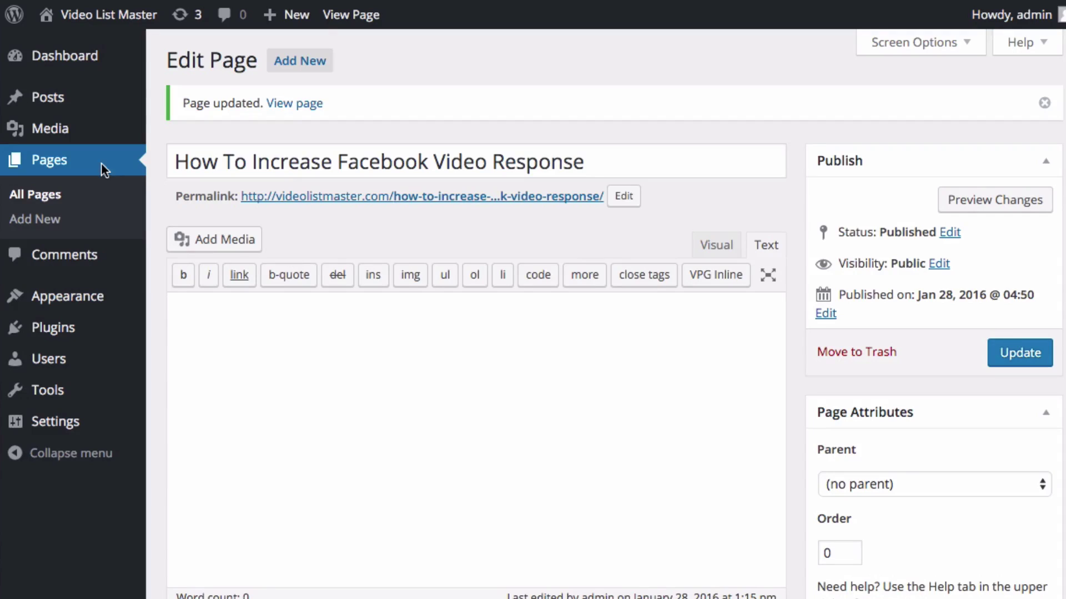
- Select and deselect the page title, then scroll down to the Mastery Labs vPages panel
{"action": "left_click_drag", "start_coordinate": [181, 165], "coordinate": [591, 176]}
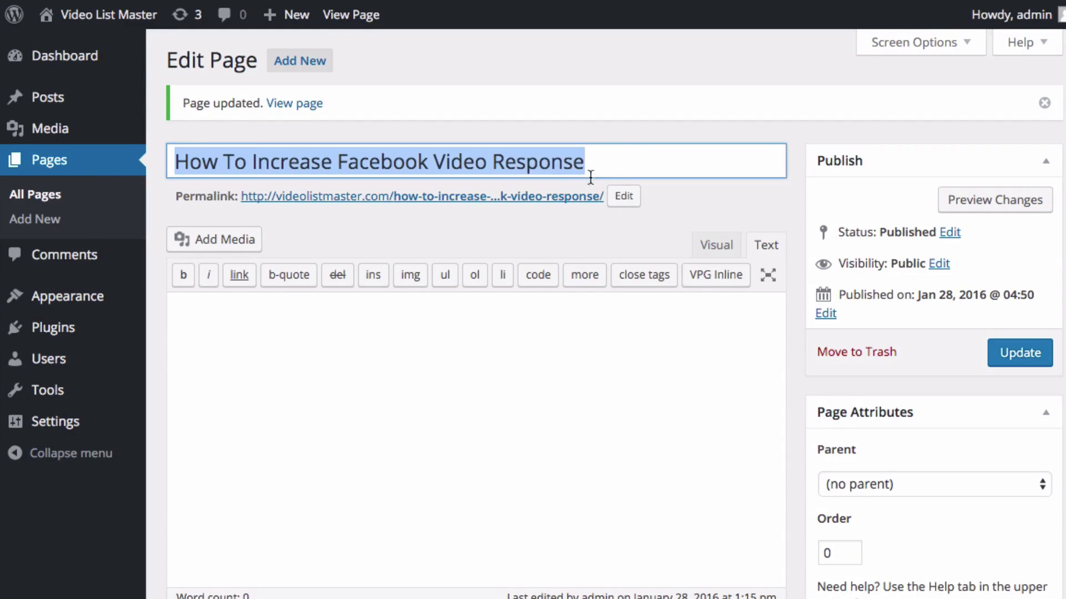
{"action": "left_click", "coordinate": [617, 158]}
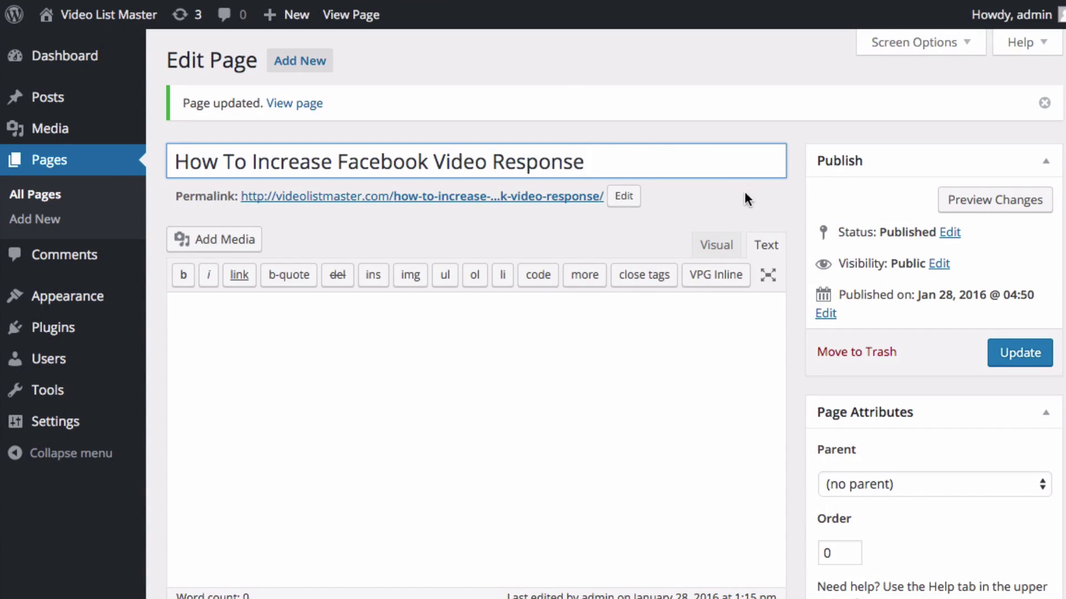
{"action": "scroll", "coordinate": [736, 189], "scroll_direction": "down", "scroll_amount": 1}
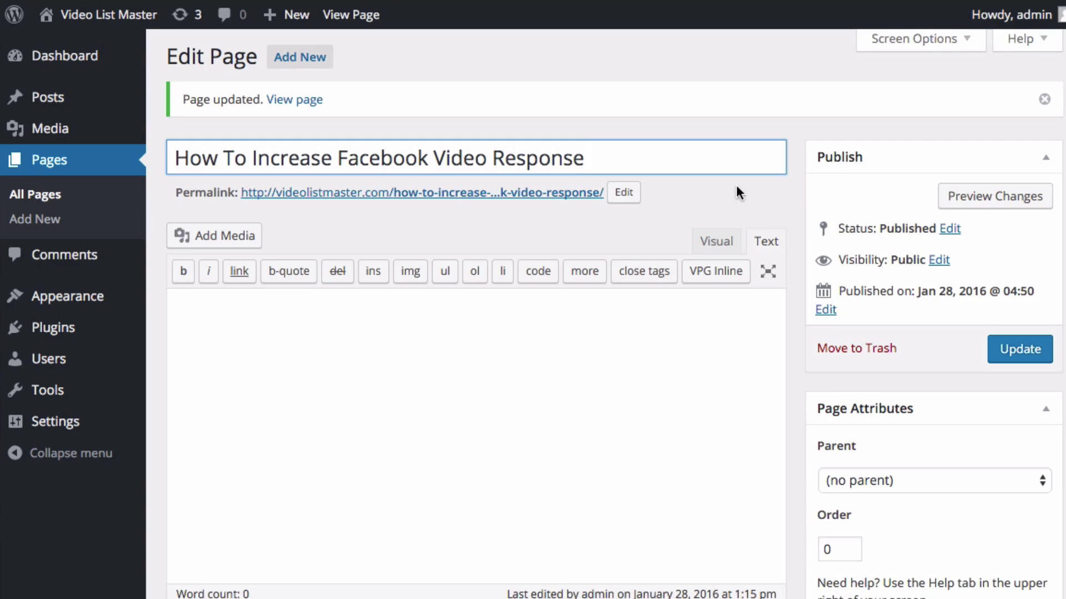
{"action": "scroll", "coordinate": [795, 246], "scroll_direction": "down", "scroll_amount": 1}
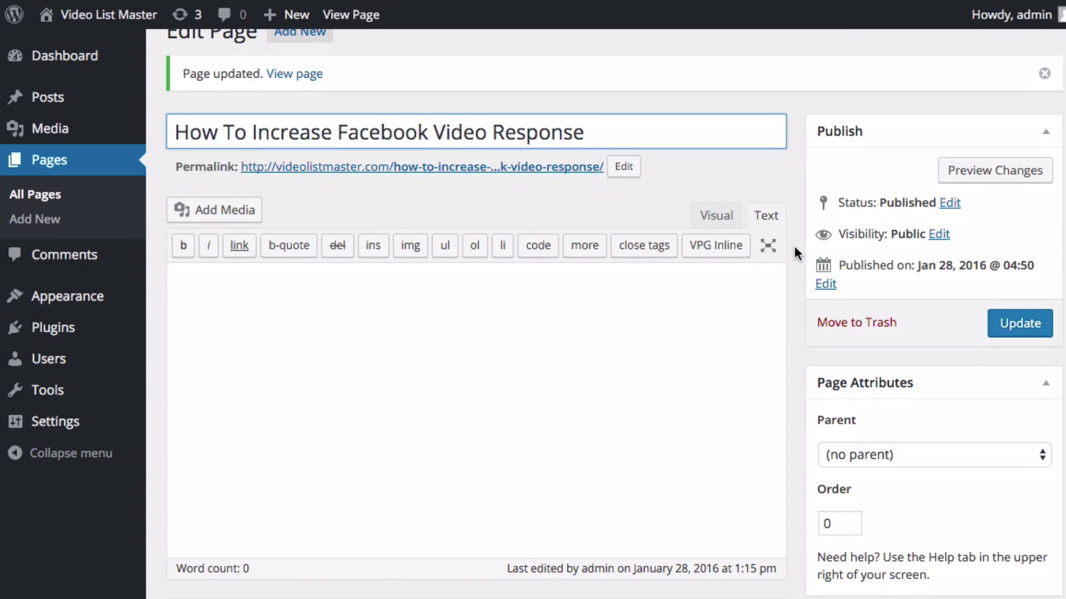
{"action": "scroll", "coordinate": [793, 246], "scroll_direction": "down", "scroll_amount": 2}
{"action": "scroll", "coordinate": [789, 247], "scroll_direction": "down", "scroll_amount": 5}
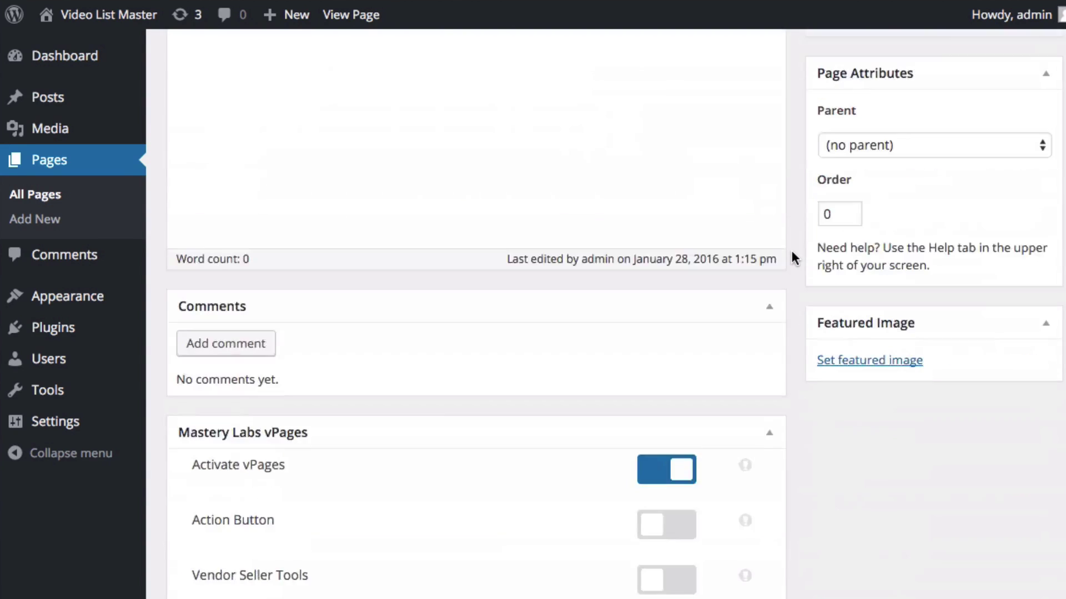
{"action": "scroll", "coordinate": [799, 254], "scroll_direction": "down", "scroll_amount": 5}
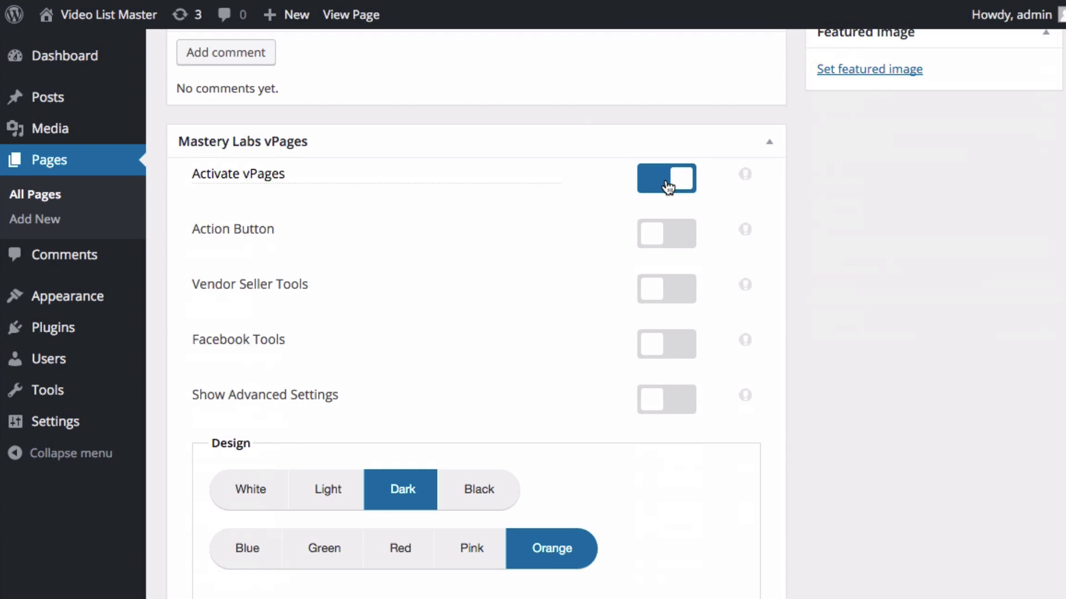
- Turn on Facebook Tools in the vPages panel and review the empty Facebook Post (Open Graph) fields
{"action": "scroll", "coordinate": [668, 188], "scroll_direction": "down", "scroll_amount": 1}
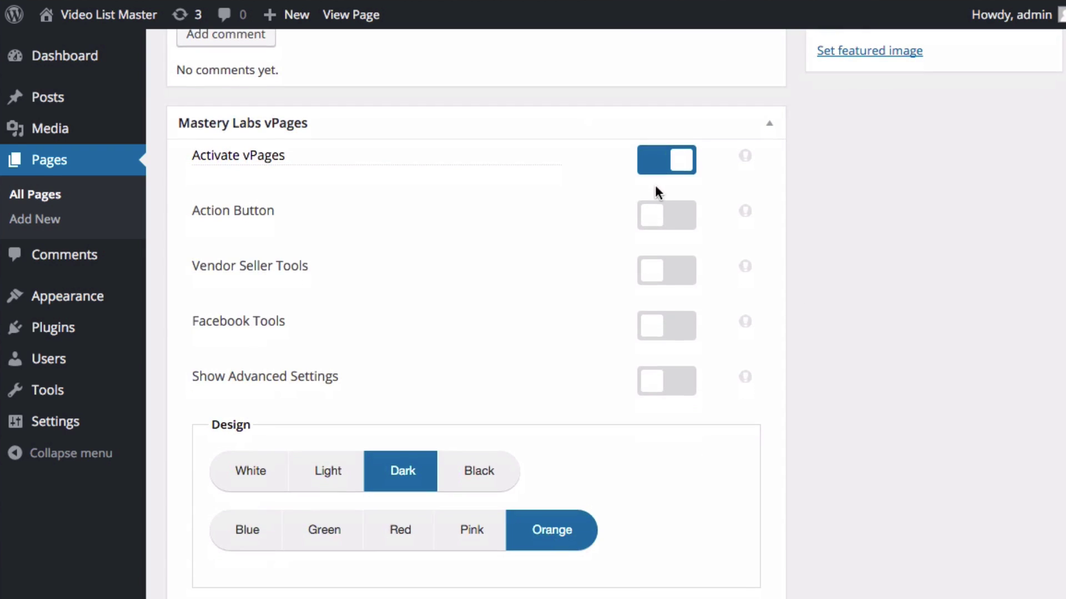
{"action": "left_click", "coordinate": [662, 334]}
{"action": "scroll", "coordinate": [436, 329], "scroll_direction": "down", "scroll_amount": 1}
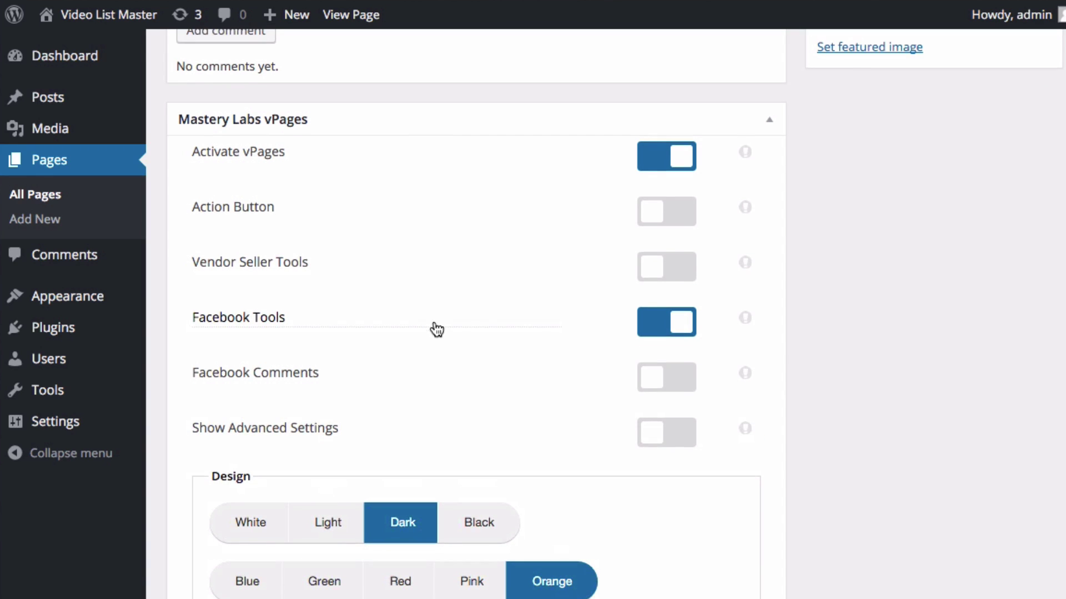
{"action": "scroll", "coordinate": [439, 328], "scroll_direction": "down", "scroll_amount": 1}
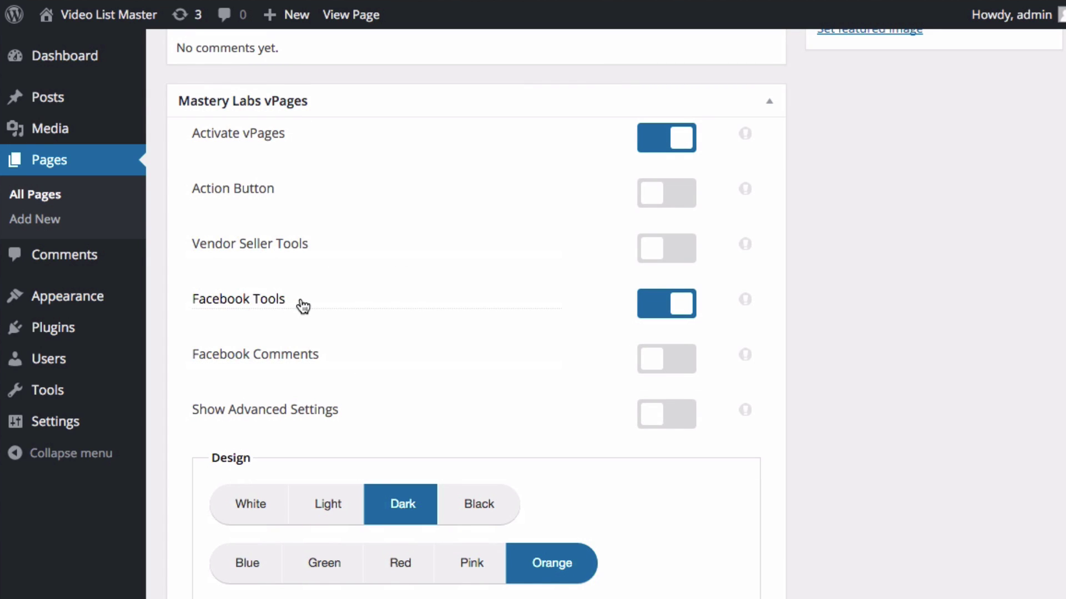
{"action": "scroll", "coordinate": [827, 405], "scroll_direction": "down", "scroll_amount": 1}
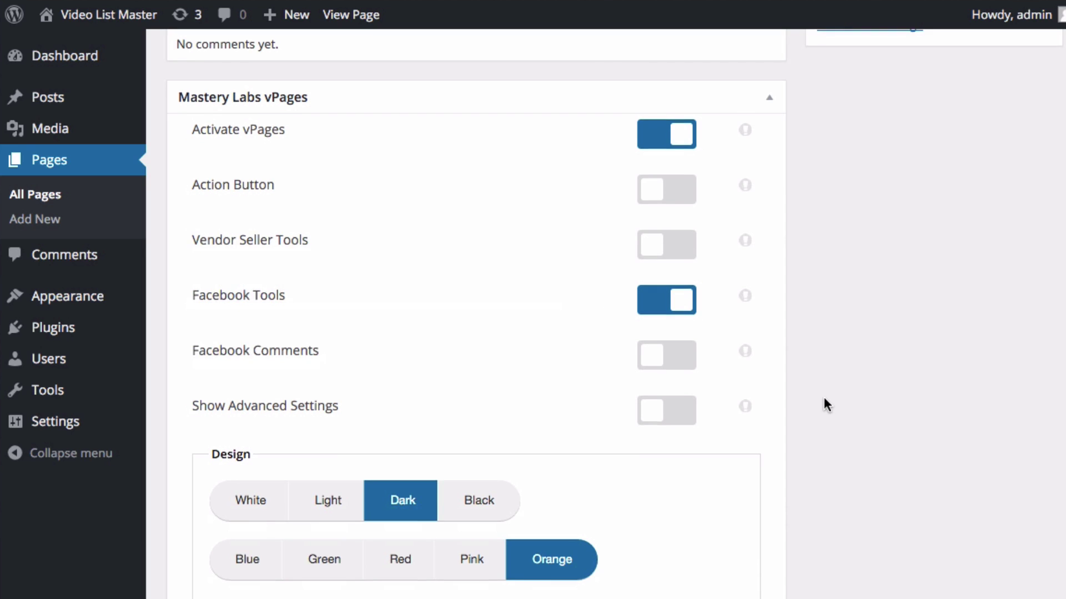
{"action": "scroll", "coordinate": [824, 397], "scroll_direction": "down", "scroll_amount": 5}
{"action": "scroll", "coordinate": [844, 396], "scroll_direction": "down", "scroll_amount": 8}
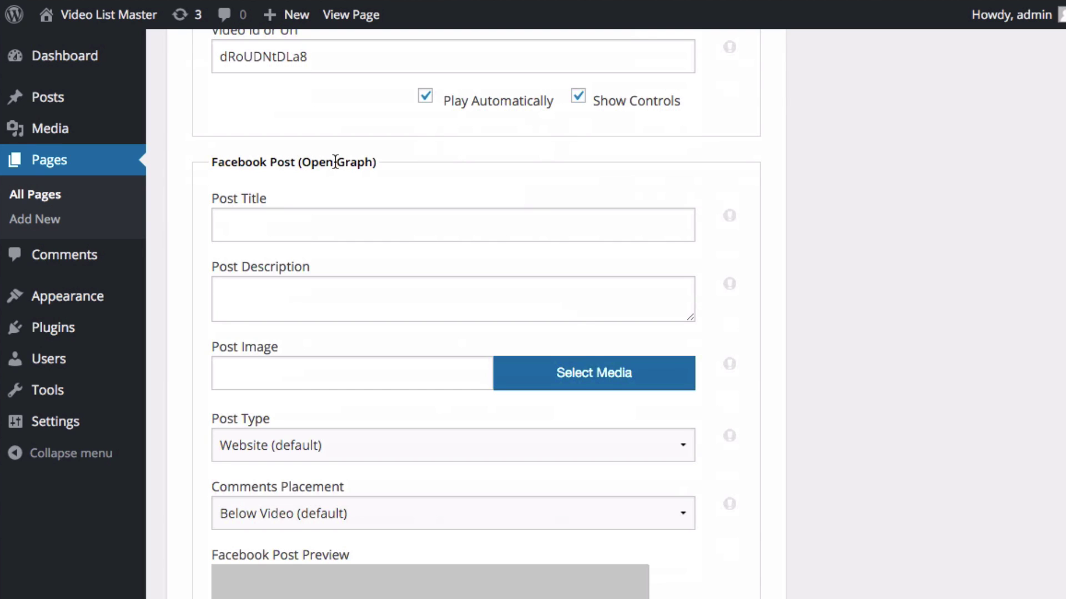
{"action": "scroll", "coordinate": [361, 211], "scroll_direction": "down", "scroll_amount": 2}
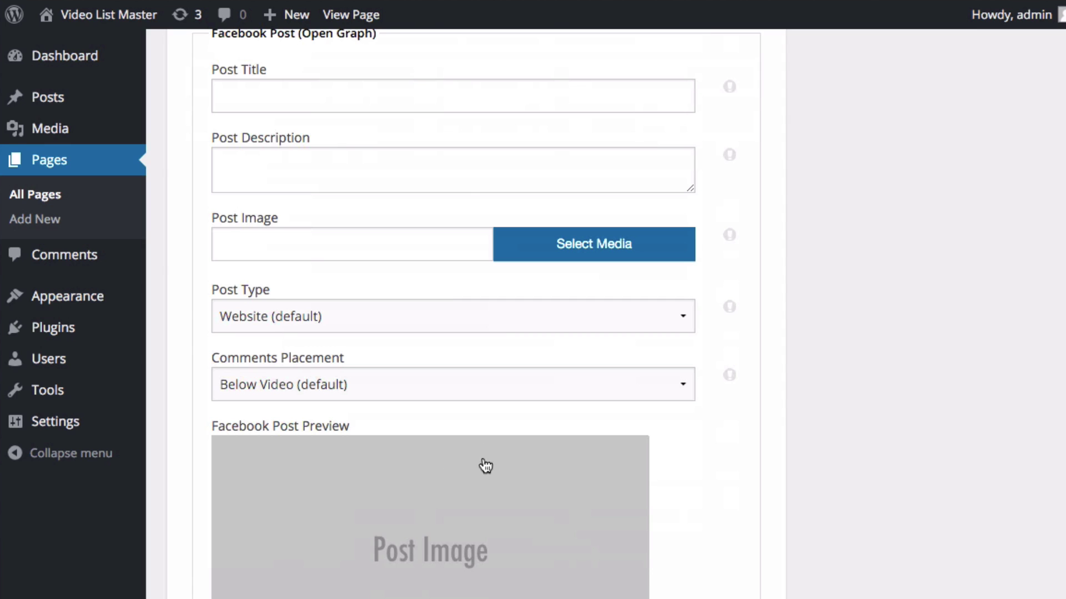
{"action": "scroll", "coordinate": [480, 452], "scroll_direction": "up", "scroll_amount": 1}
{"action": "scroll", "coordinate": [480, 453], "scroll_direction": "up", "scroll_amount": 5}
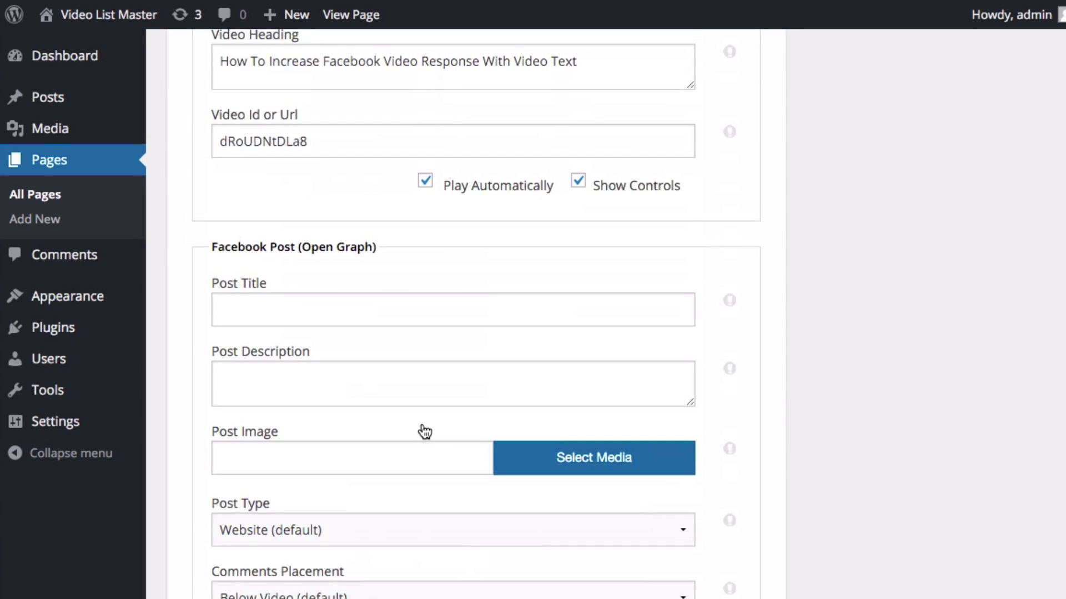
{"action": "scroll", "coordinate": [444, 452], "scroll_direction": "up", "scroll_amount": 4}
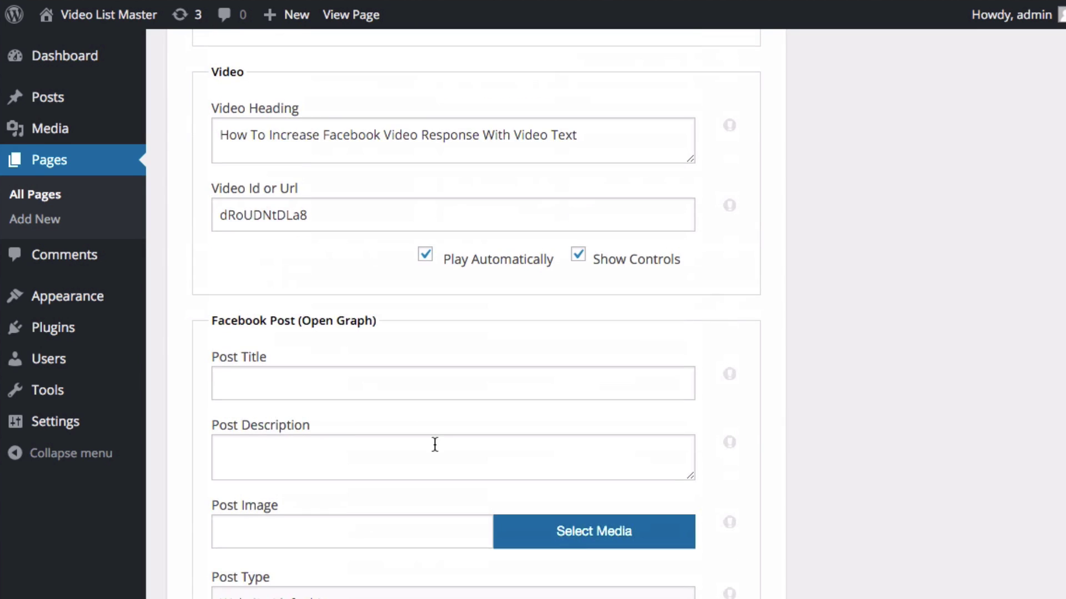
{"action": "scroll", "coordinate": [427, 450], "scroll_direction": "up", "scroll_amount": 8}
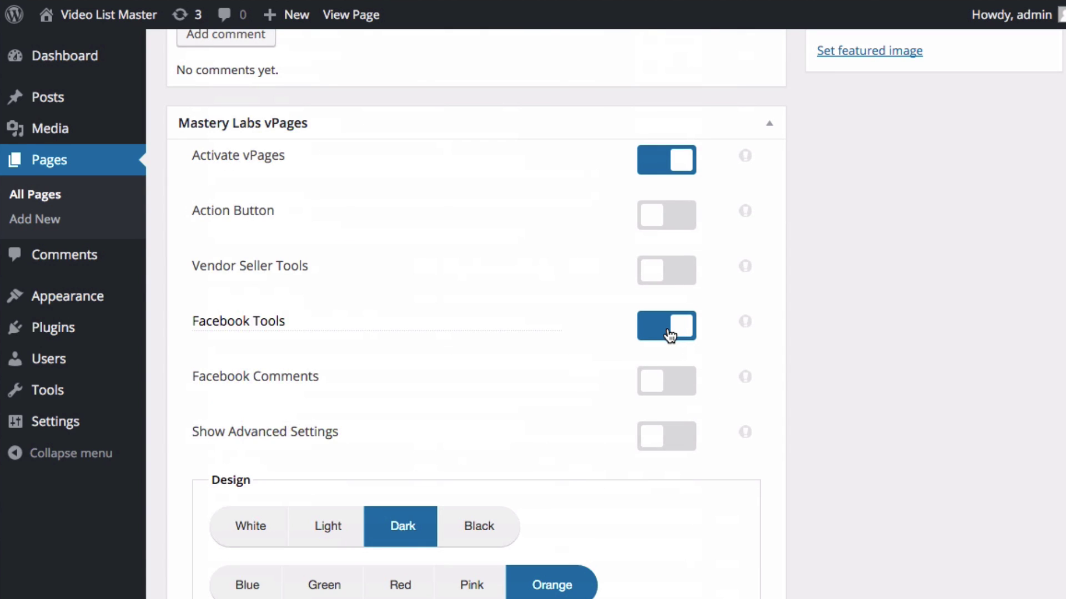
- Toggle Facebook Tools off and back on in the vPages panel
{"action": "left_click", "coordinate": [670, 334]}
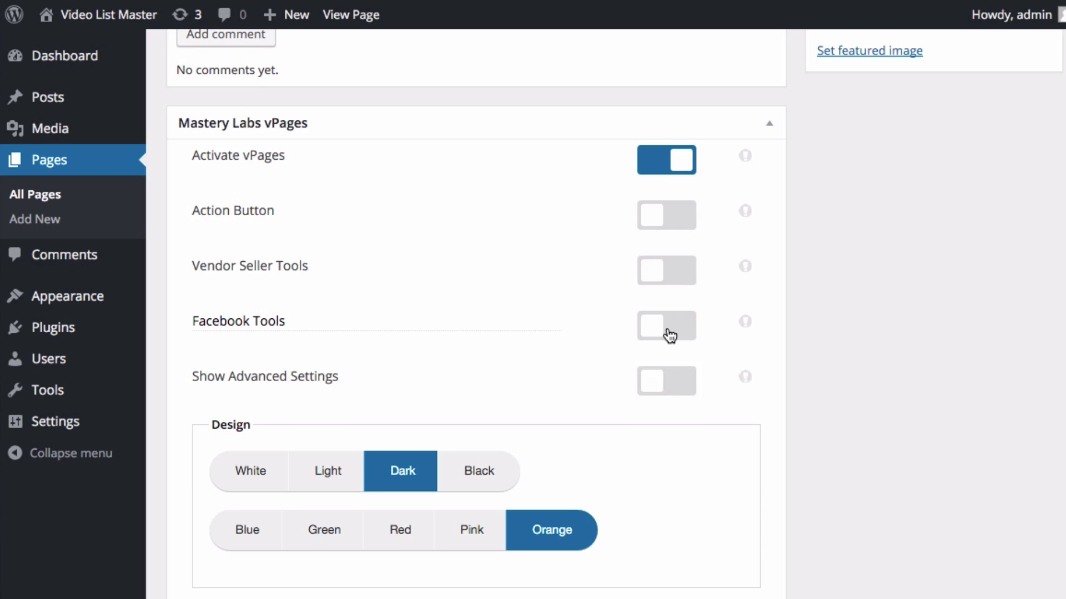
{"action": "scroll", "coordinate": [672, 333], "scroll_direction": "down", "scroll_amount": 8}
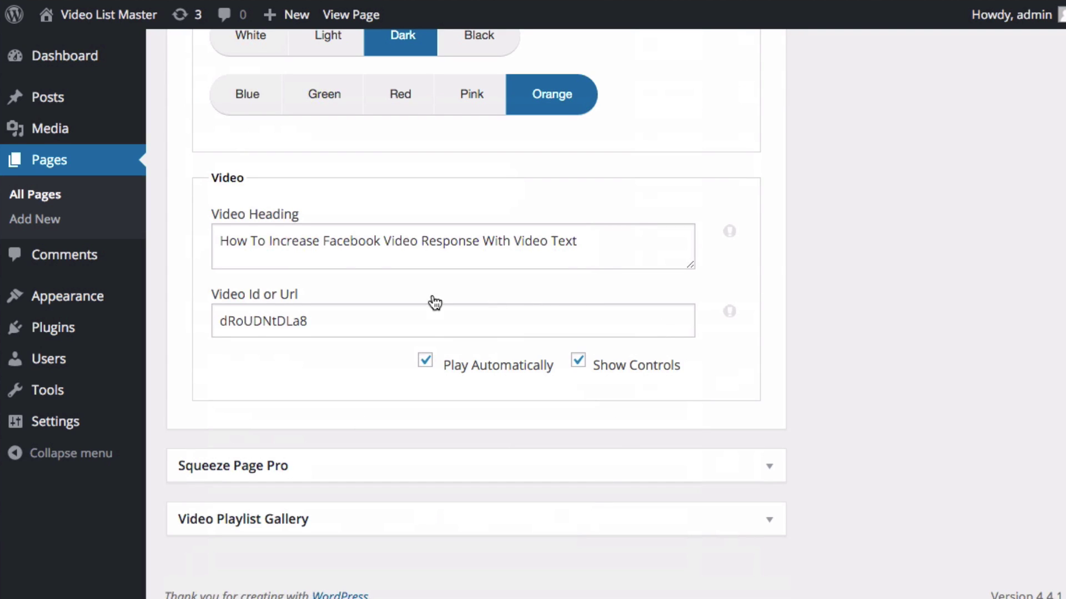
{"action": "scroll", "coordinate": [455, 333], "scroll_direction": "up", "scroll_amount": 3}
{"action": "scroll", "coordinate": [648, 402], "scroll_direction": "up", "scroll_amount": 2}
{"action": "scroll", "coordinate": [426, 442], "scroll_direction": "down", "scroll_amount": 4}
{"action": "scroll", "coordinate": [435, 433], "scroll_direction": "up", "scroll_amount": 7}
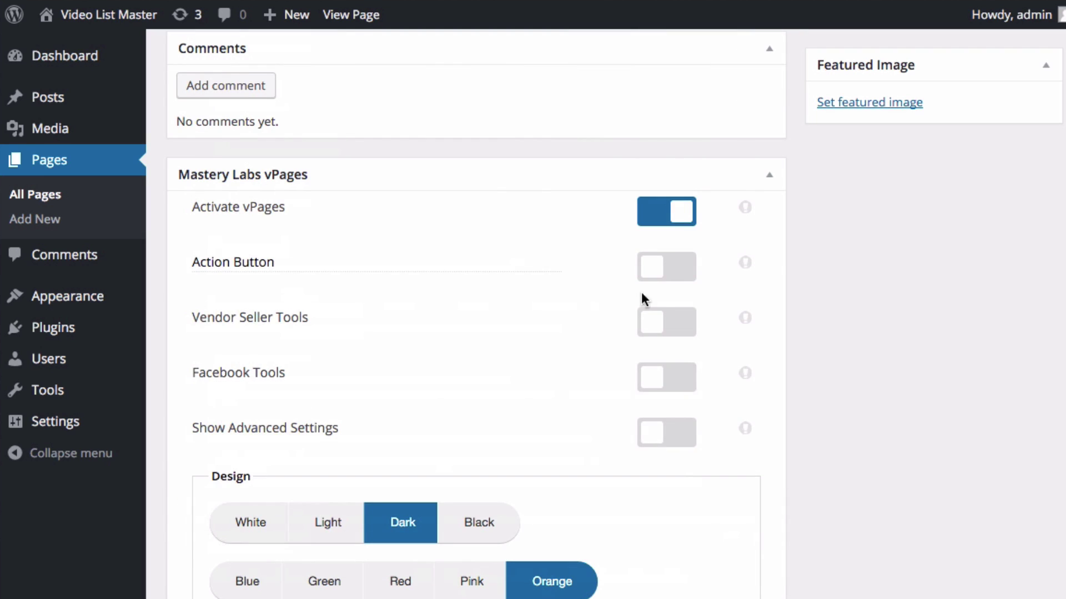
{"action": "left_click", "coordinate": [686, 382]}
{"action": "scroll", "coordinate": [751, 407], "scroll_direction": "down", "scroll_amount": 5}
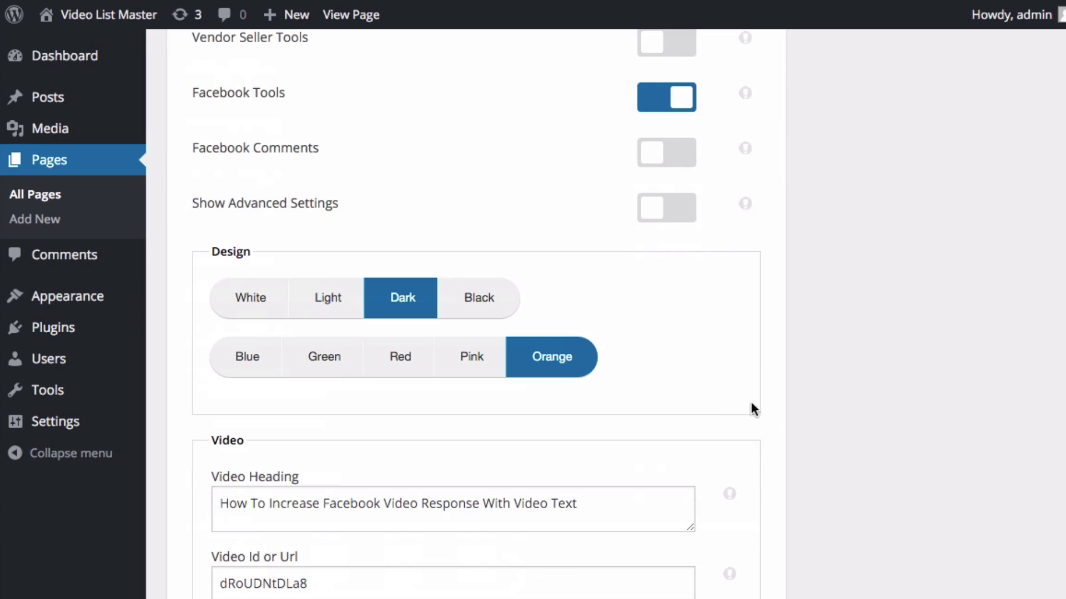
{"action": "scroll", "coordinate": [807, 416], "scroll_direction": "down", "scroll_amount": 8}
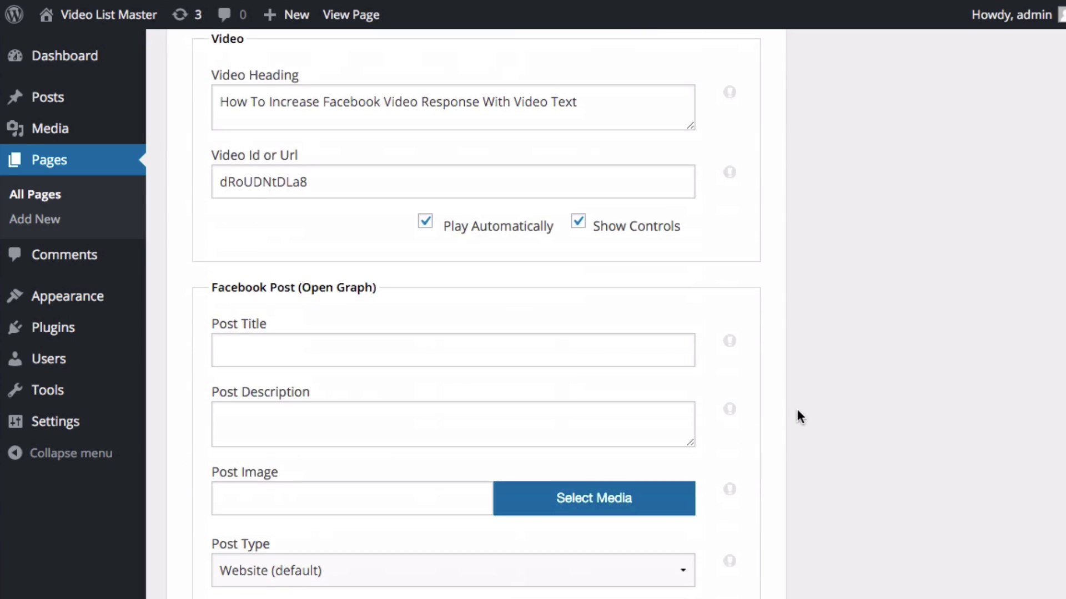
- Paste the Video Heading text into the Open Graph Post Title, then undo the paste
{"action": "left_click", "coordinate": [596, 250]}
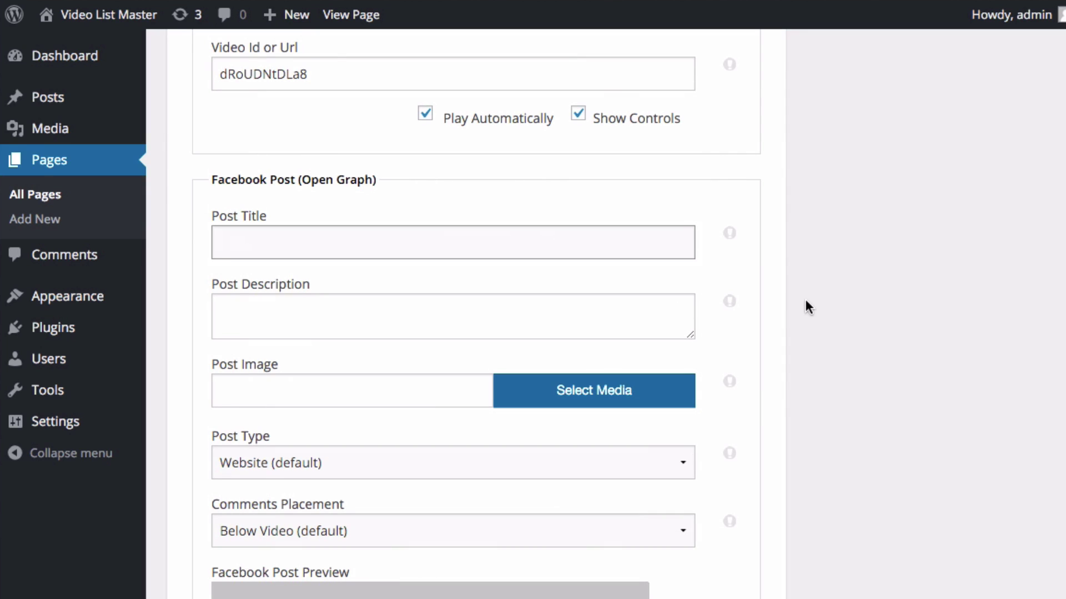
{"action": "scroll", "coordinate": [767, 330], "scroll_direction": "up", "scroll_amount": 3}
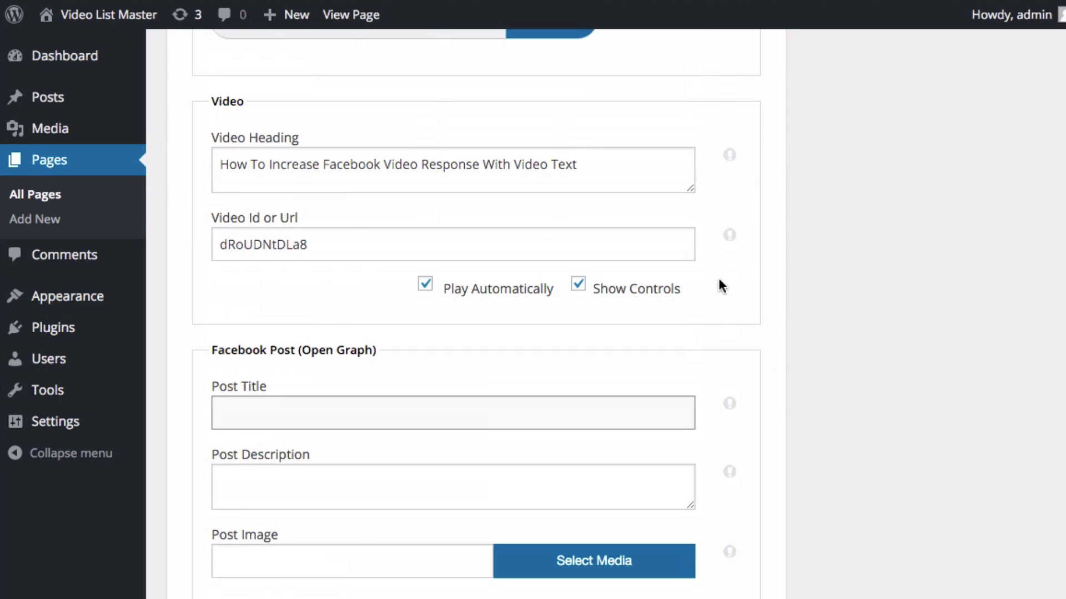
{"action": "triple_click", "coordinate": [593, 164]}
{"action": "key", "text": "ctrl+c"}
{"action": "left_click", "coordinate": [543, 411]}
{"action": "key", "text": "ctrl+v"}
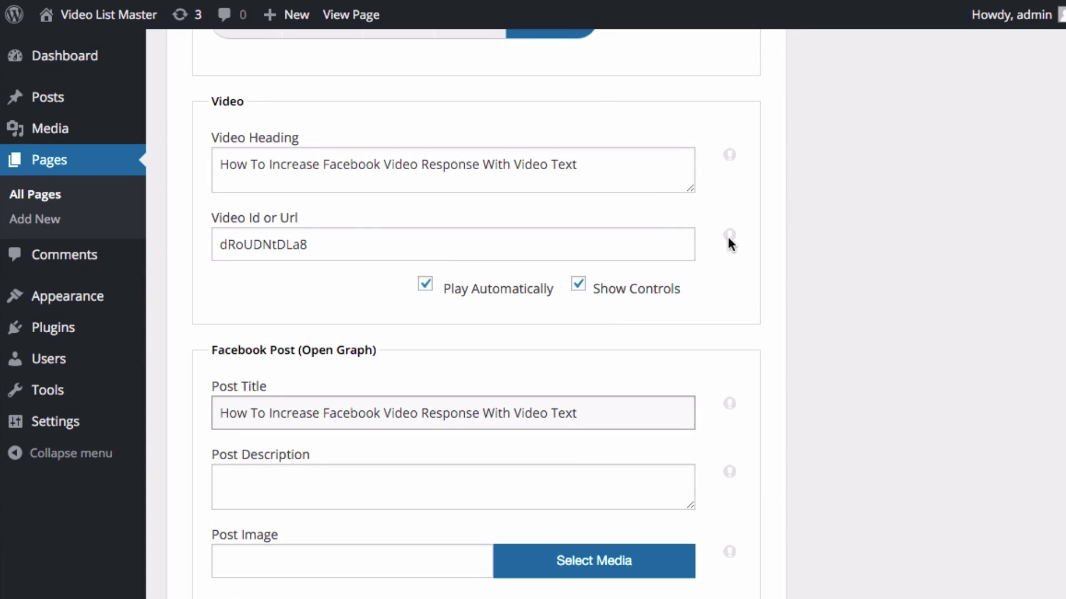
{"action": "key", "text": "ctrl+z"}
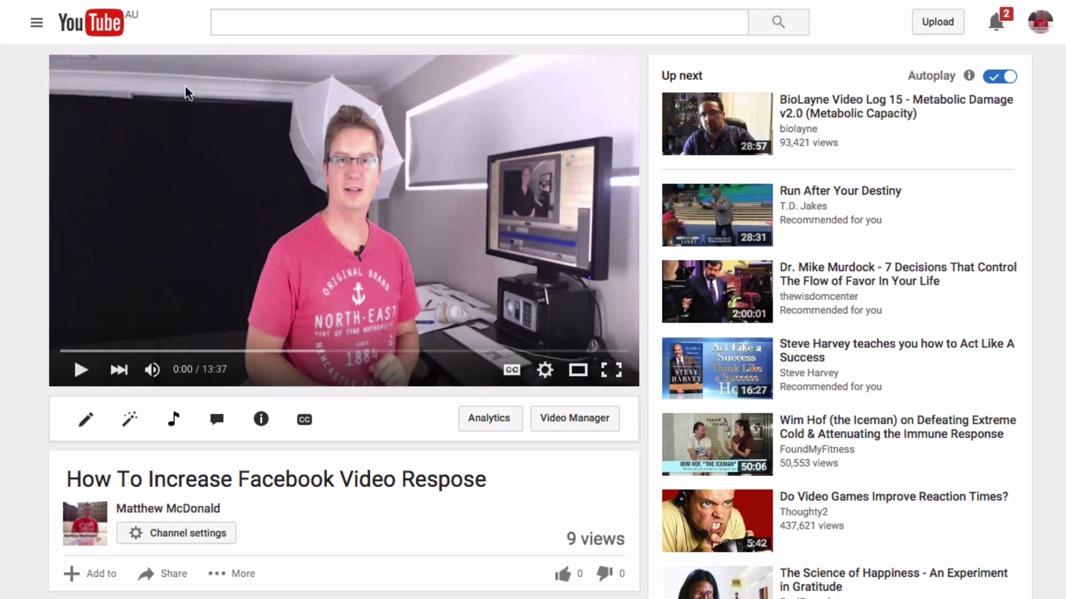
- Correct 'Respose' to 'Response' in the YouTube video title, copy the title and save it
{"action": "scroll", "coordinate": [482, 370], "scroll_direction": "down", "scroll_amount": 5}
{"action": "scroll", "coordinate": [457, 333], "scroll_direction": "up", "scroll_amount": 3}
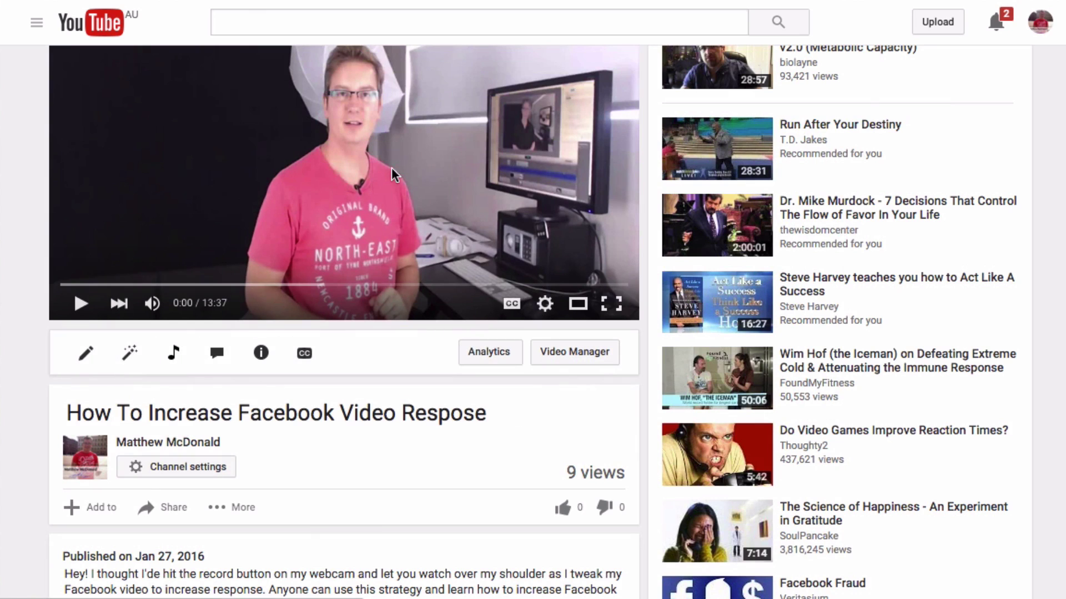
{"action": "left_click", "coordinate": [434, 412]}
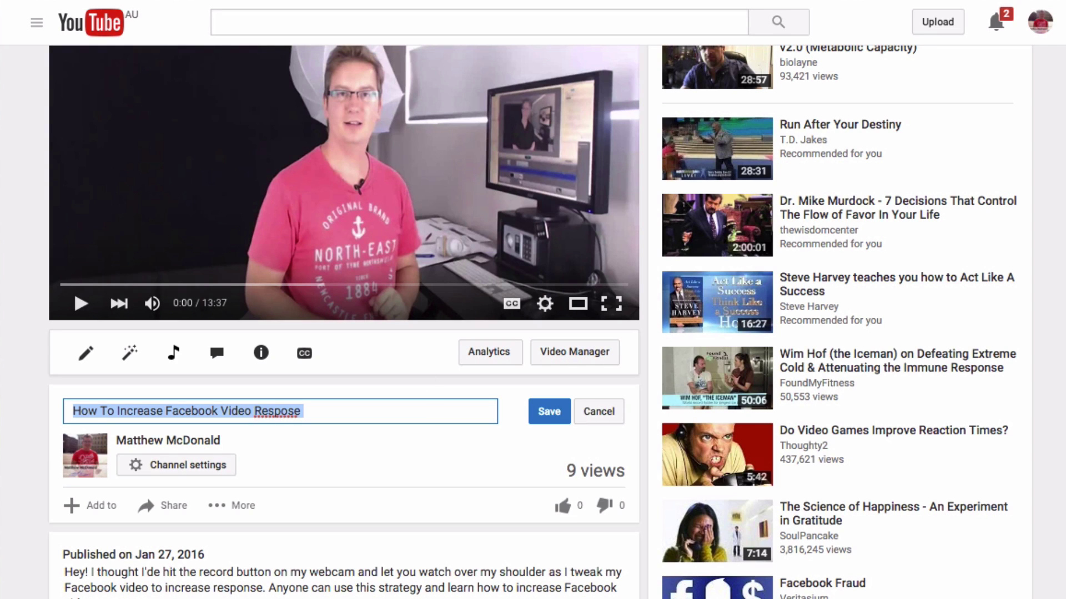
{"action": "left_click", "coordinate": [309, 410]}
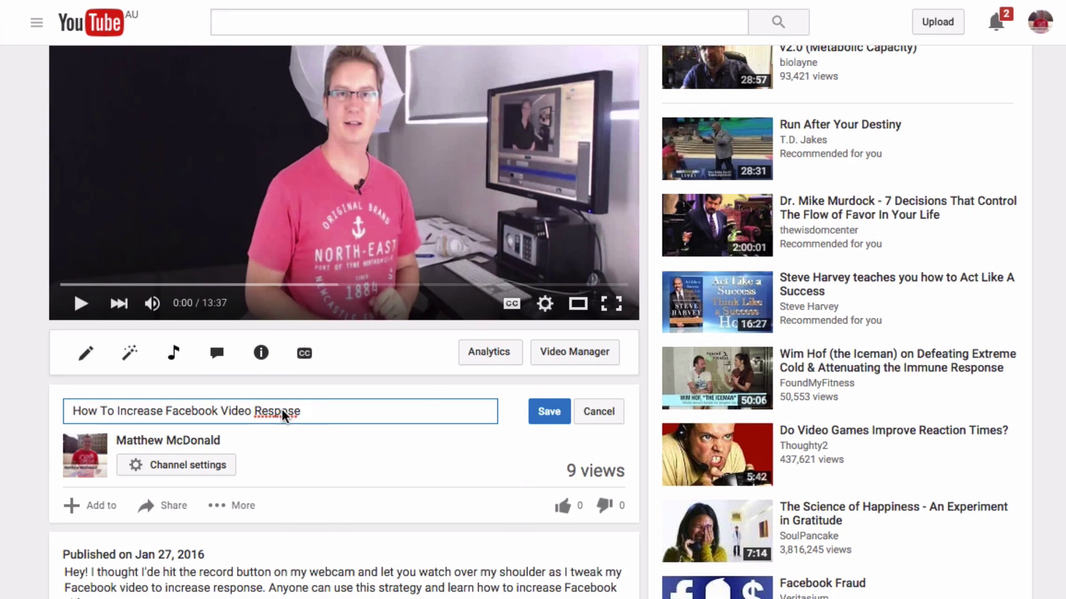
{"action": "right_click", "coordinate": [282, 408]}
{"action": "left_click", "coordinate": [296, 409]}
{"action": "key", "text": "ctrl+a"}
{"action": "key", "text": "ctrl+c"}
{"action": "left_click", "coordinate": [557, 420]}
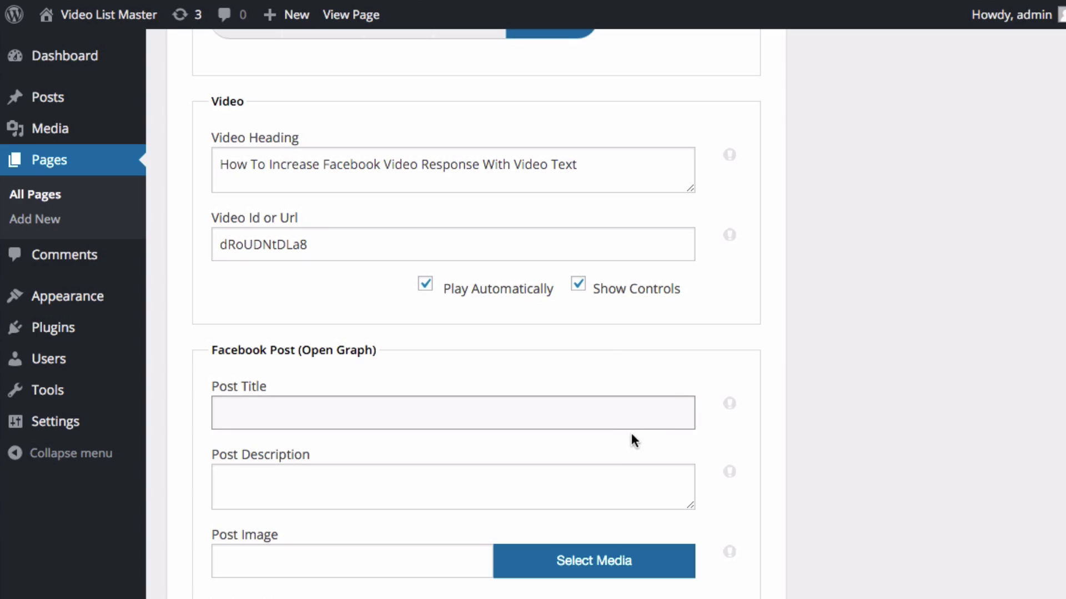
- Paste 'How To Increase Facebook Video Response' into the WordPress Post Title field
{"action": "key", "text": "ctrl+v"}
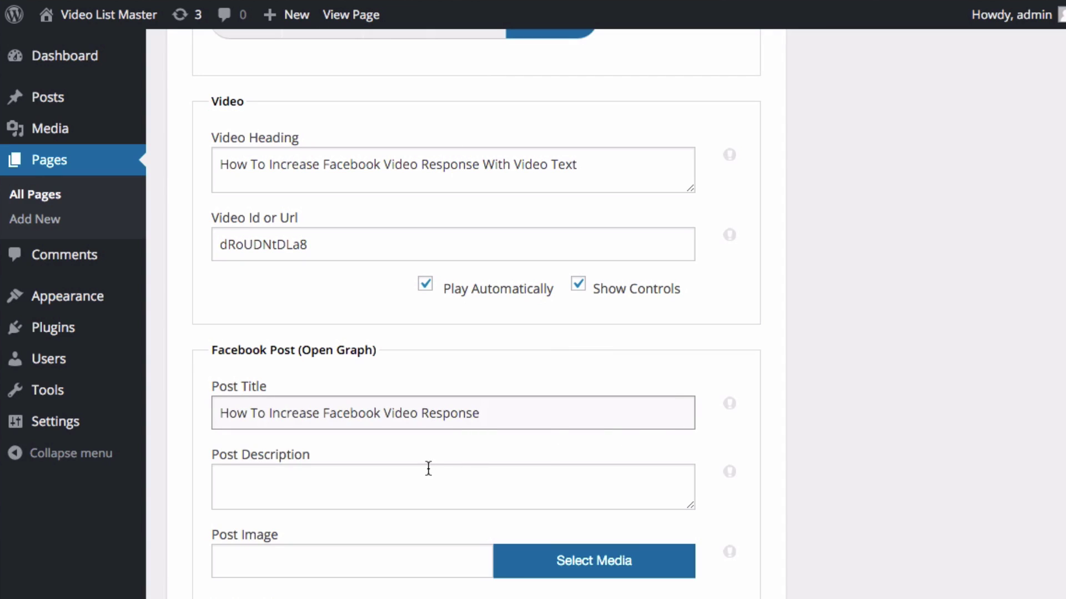
{"action": "left_click", "coordinate": [448, 468]}
{"action": "scroll", "coordinate": [406, 456], "scroll_direction": "down", "scroll_amount": 1}
{"action": "scroll", "coordinate": [406, 456], "scroll_direction": "down", "scroll_amount": 4}
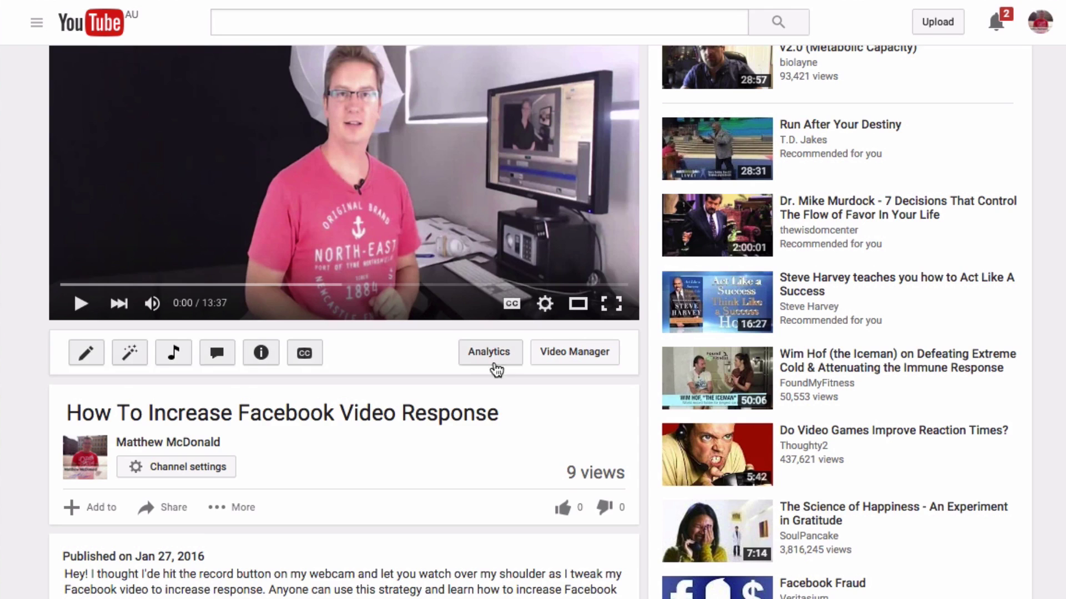
{"action": "scroll", "coordinate": [494, 369], "scroll_direction": "down", "scroll_amount": 3}
- Select and copy the full YouTube video description text
{"action": "left_click", "coordinate": [158, 463]}
{"action": "scroll", "coordinate": [238, 290], "scroll_direction": "down", "scroll_amount": 8}
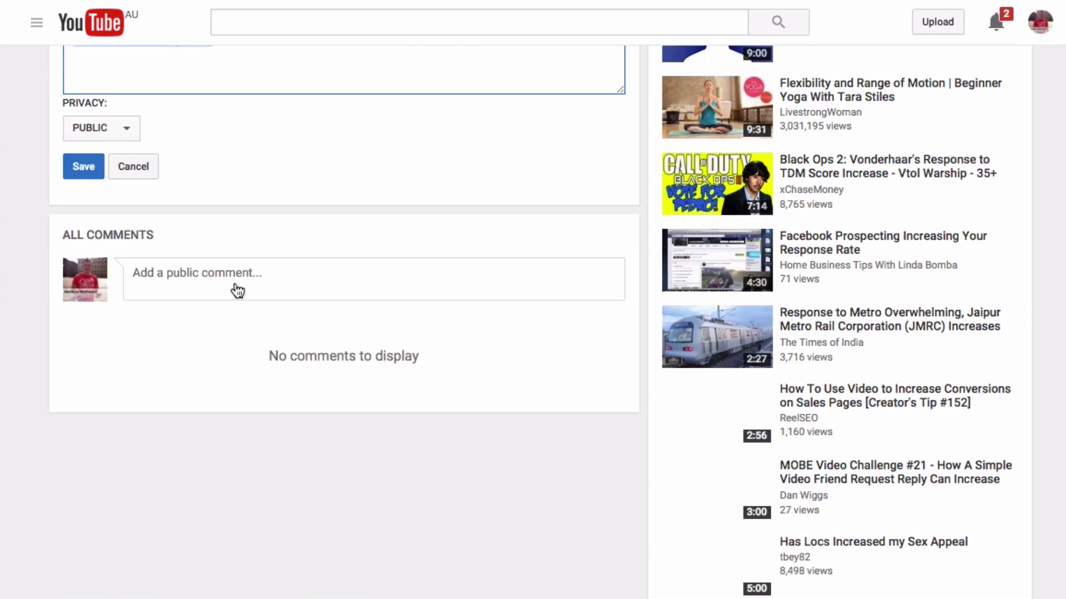
{"action": "scroll", "coordinate": [309, 350], "scroll_direction": "up", "scroll_amount": 5}
{"action": "key", "text": "ctrl+a"}
{"action": "right_click", "coordinate": [201, 281]}
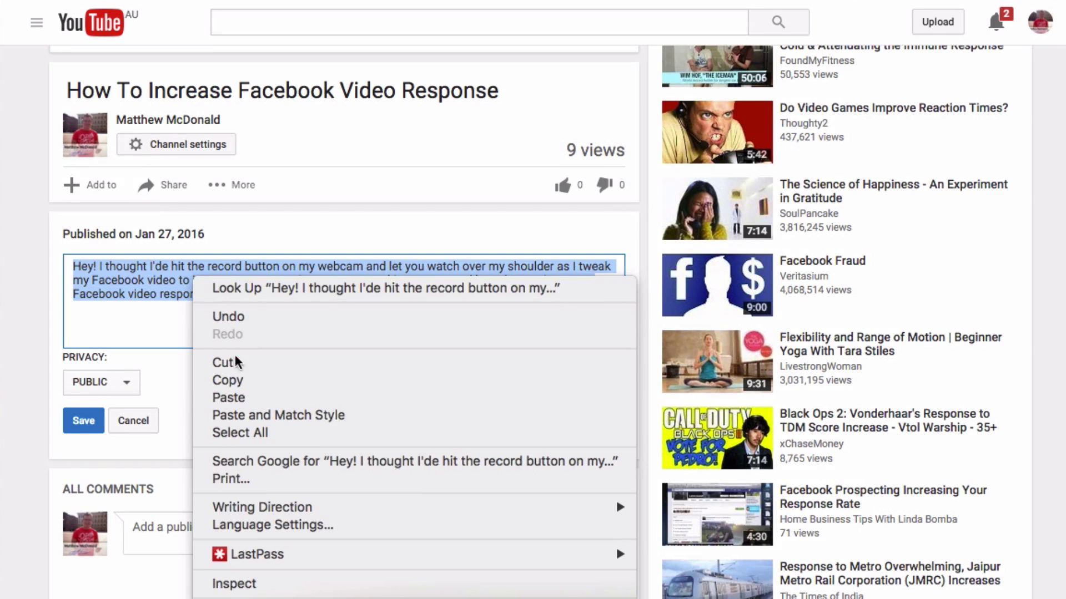
{"action": "left_click", "coordinate": [245, 378]}
{"action": "scroll", "coordinate": [285, 332], "scroll_direction": "up", "scroll_amount": 6}
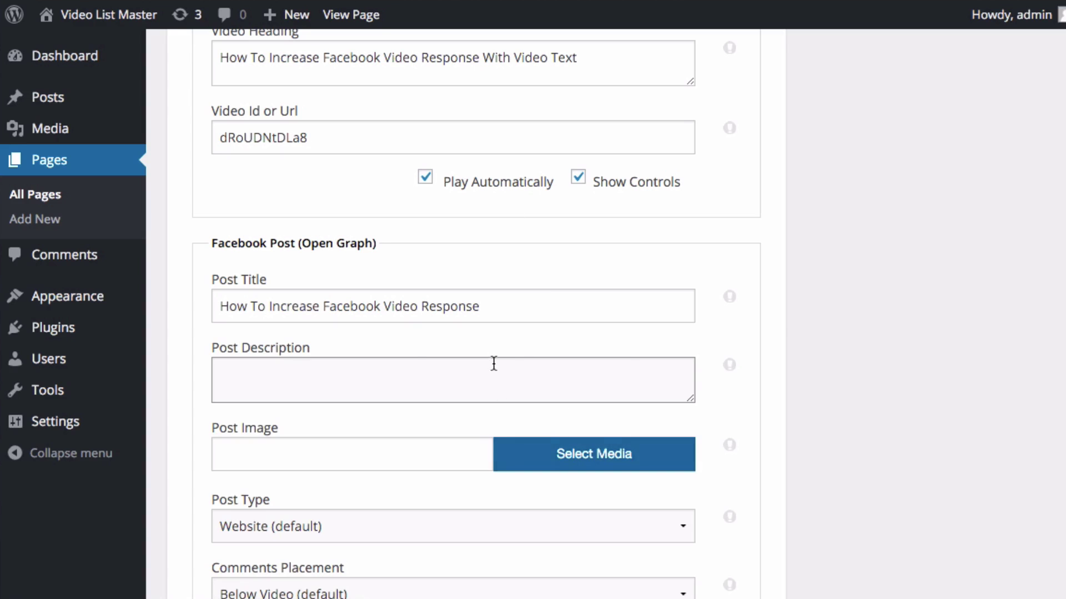
- Paste the copied YouTube description into the Open Graph Post Description field
{"action": "key", "text": "ctrl+v"}
{"action": "scroll", "coordinate": [481, 389], "scroll_direction": "up", "scroll_amount": 3}
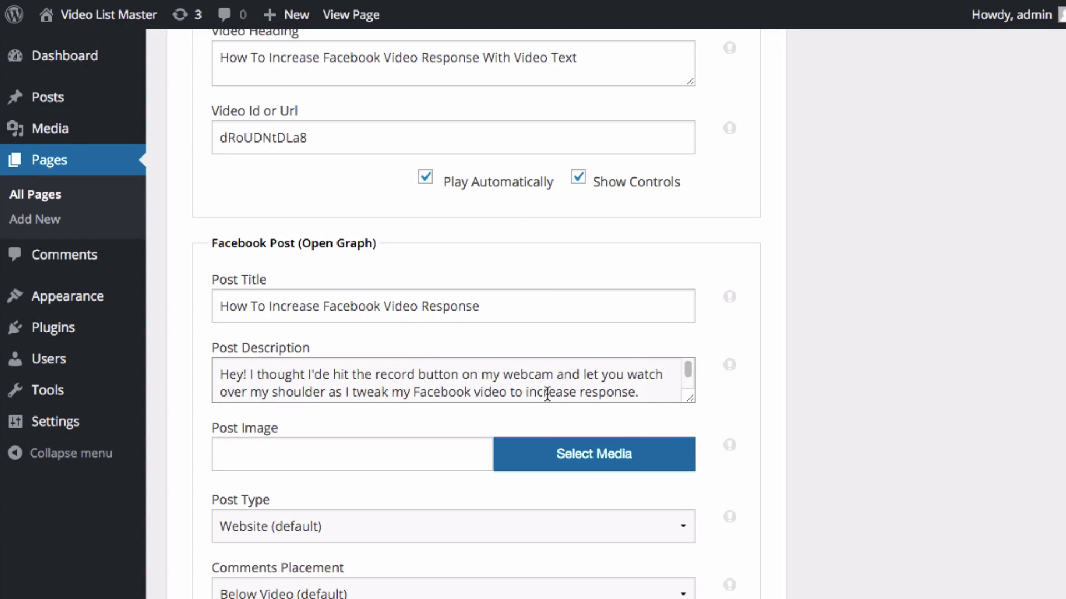
{"action": "scroll", "coordinate": [541, 378], "scroll_direction": "down", "scroll_amount": 3}
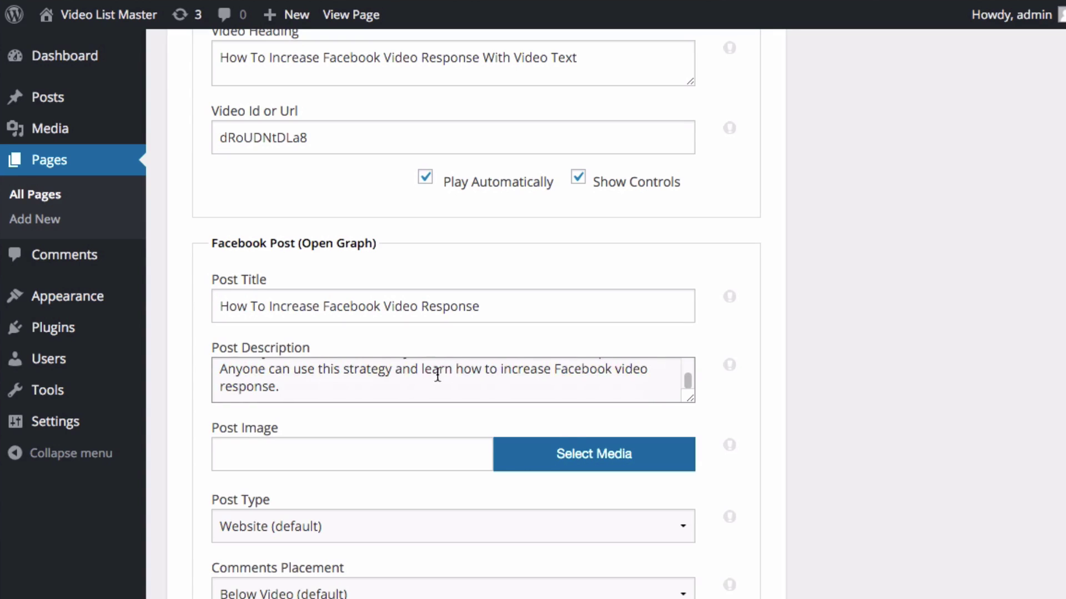
{"action": "scroll", "coordinate": [408, 381], "scroll_direction": "down", "scroll_amount": 1}
{"action": "left_click", "coordinate": [383, 452]}
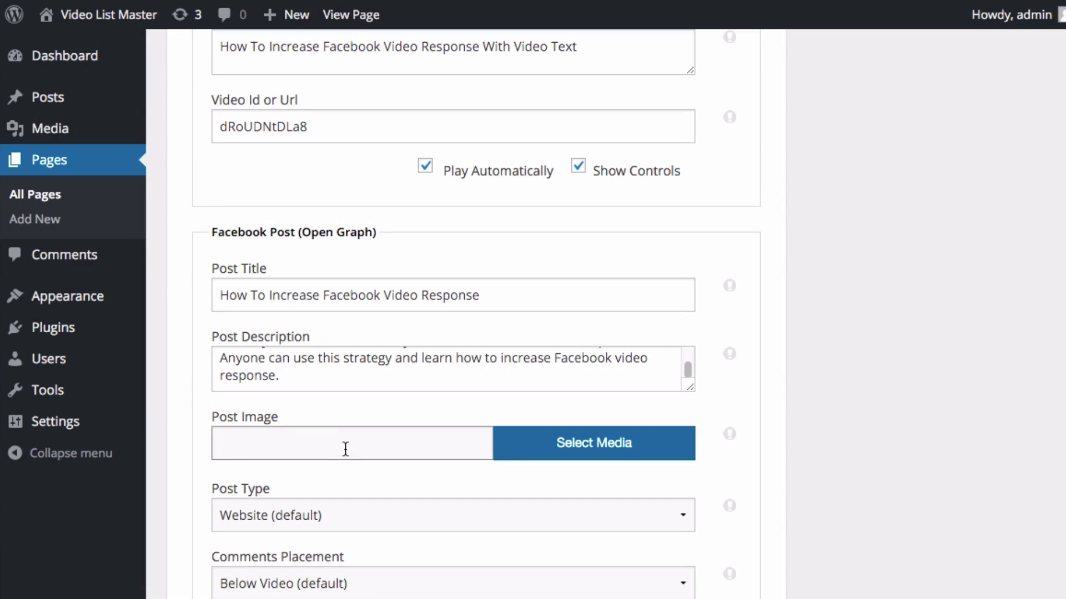
- Scroll up to the Video section and copy the video ID dRoUDNtDLa8
{"action": "scroll", "coordinate": [341, 452], "scroll_direction": "up", "scroll_amount": 1}
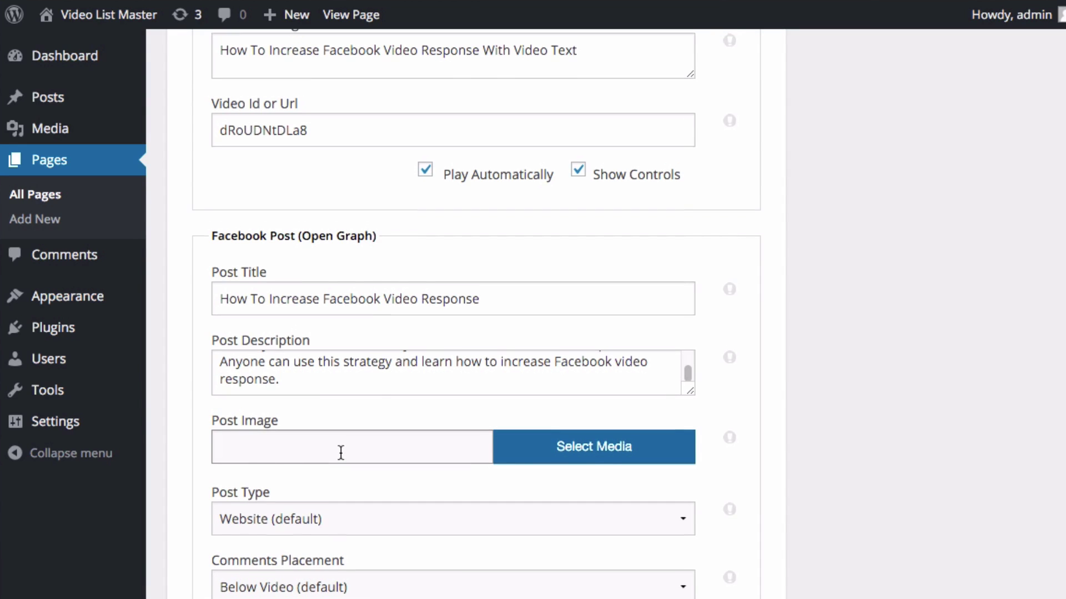
{"action": "scroll", "coordinate": [375, 471], "scroll_direction": "up", "scroll_amount": 1}
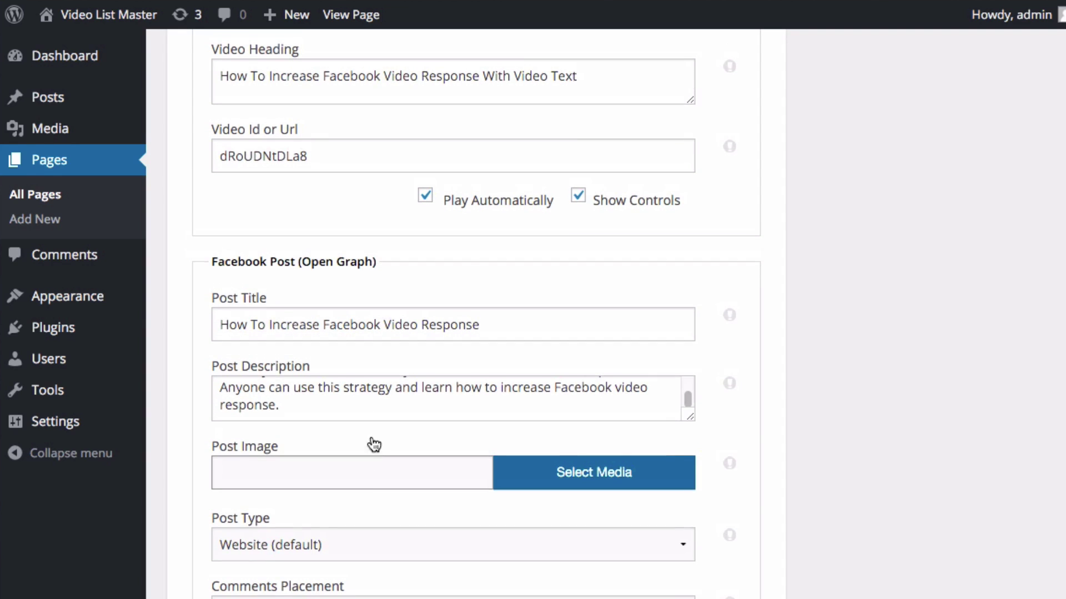
{"action": "scroll", "coordinate": [355, 391], "scroll_direction": "up", "scroll_amount": 1}
{"action": "scroll", "coordinate": [335, 200], "scroll_direction": "up", "scroll_amount": 2}
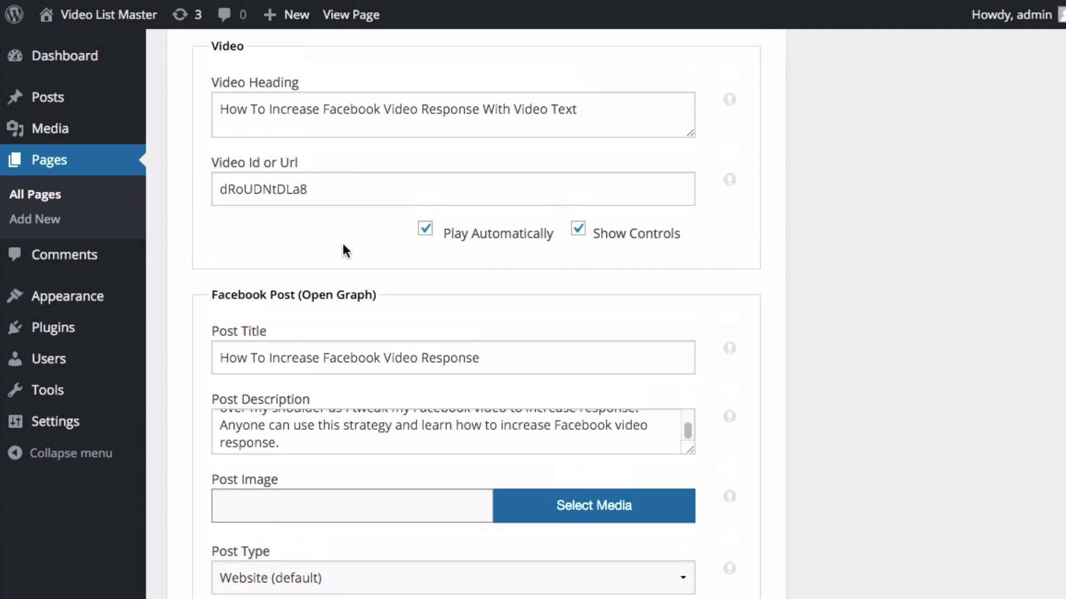
{"action": "double_click", "coordinate": [280, 184]}
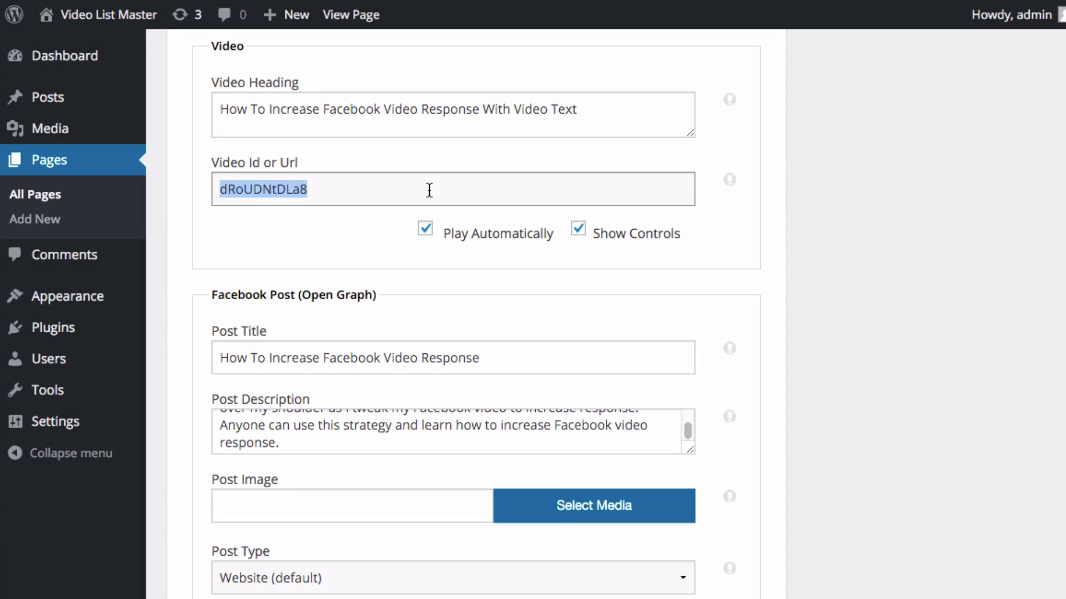
{"action": "scroll", "coordinate": [377, 302], "scroll_direction": "down", "scroll_amount": 1}
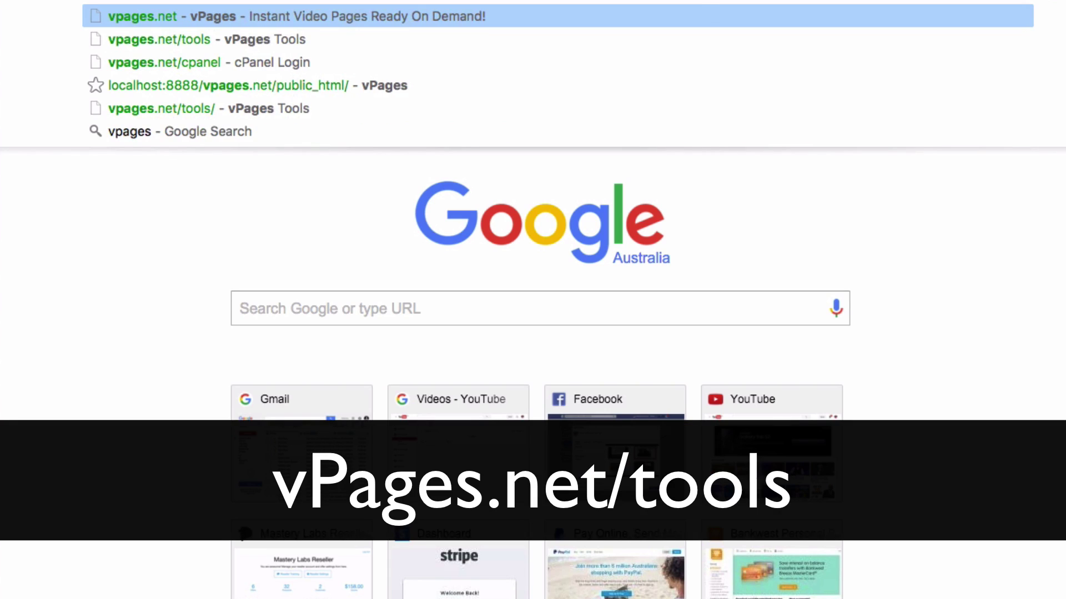
- Go to vpages.net tools and paste video ID dRoUDNtDLa8 into Get Video Thumbnails
{"action": "type", "text": ".net"}
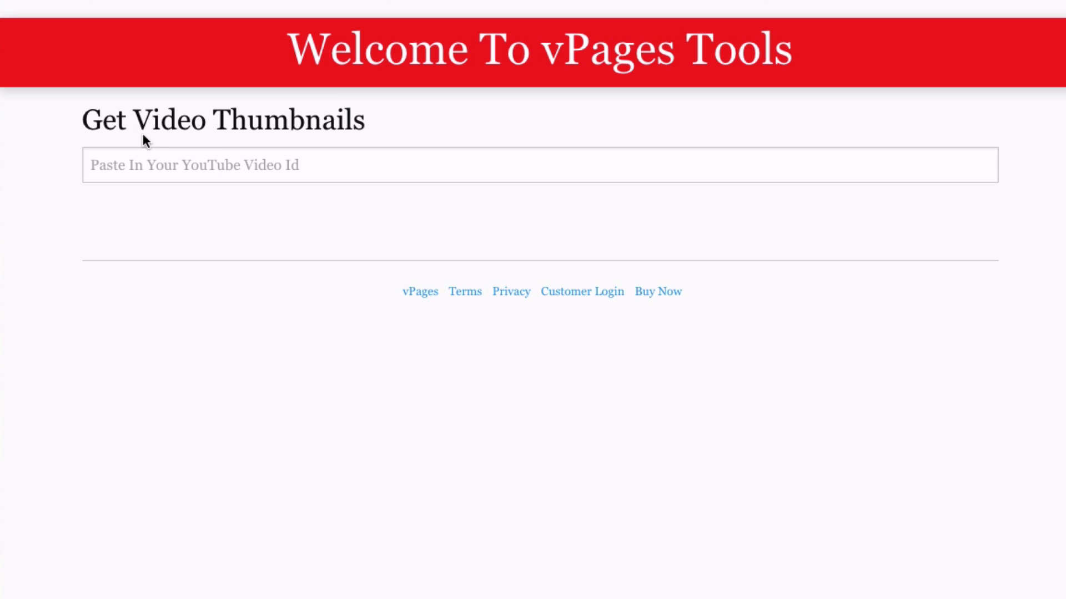
{"action": "left_click", "coordinate": [231, 165]}
{"action": "key", "text": "ctrl+v"}
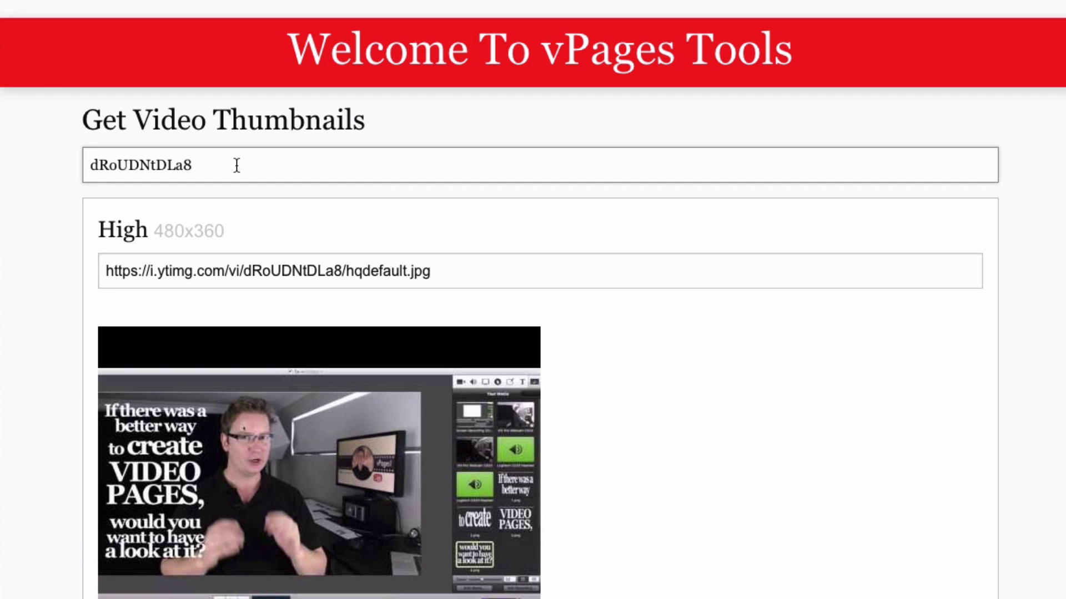
{"action": "scroll", "coordinate": [664, 372], "scroll_direction": "down", "scroll_amount": 10}
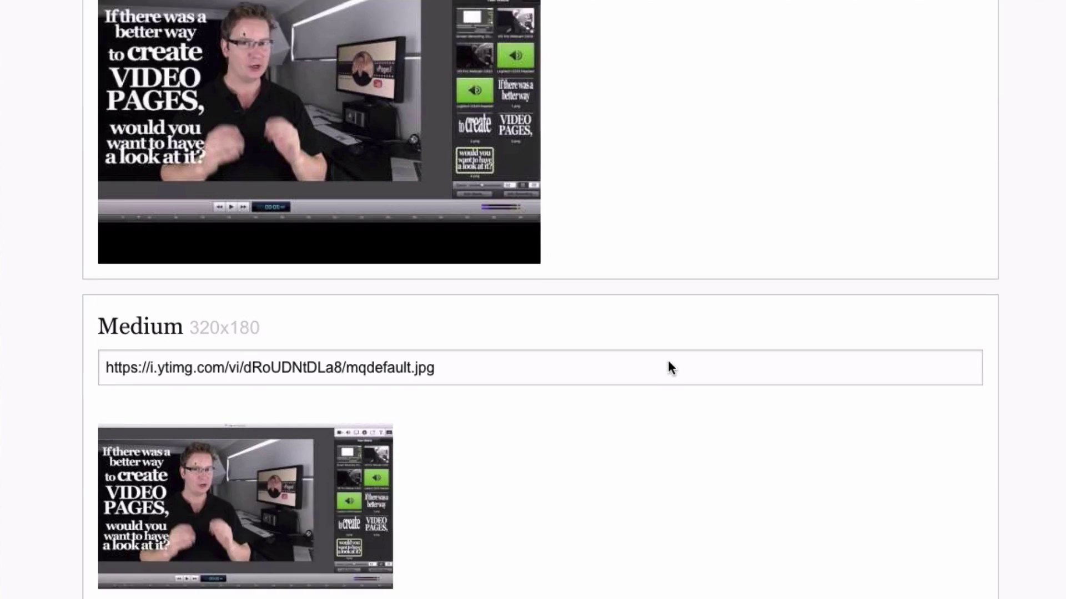
{"action": "scroll", "coordinate": [620, 338], "scroll_direction": "down", "scroll_amount": 5}
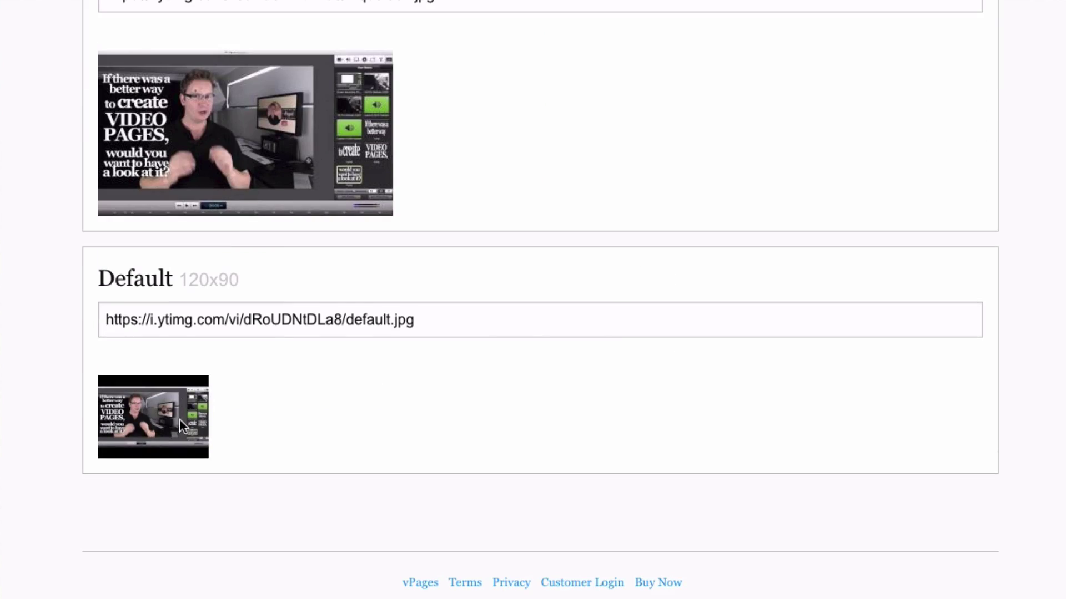
{"action": "scroll", "coordinate": [387, 474], "scroll_direction": "up", "scroll_amount": 10}
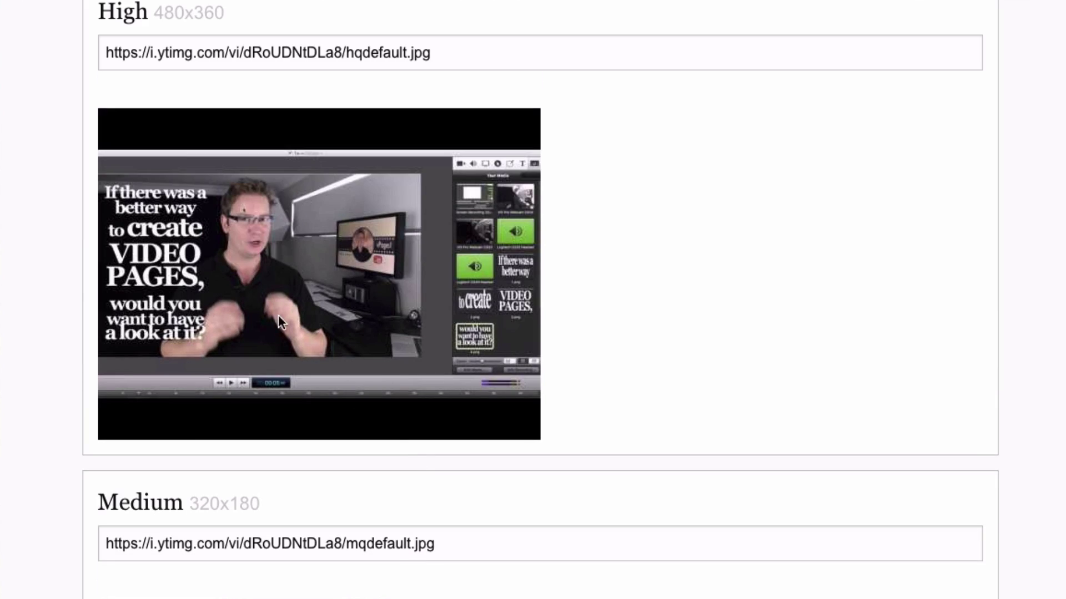
{"action": "scroll", "coordinate": [378, 336], "scroll_direction": "up", "scroll_amount": 1}
{"action": "scroll", "coordinate": [488, 362], "scroll_direction": "down", "scroll_amount": 8}
{"action": "scroll", "coordinate": [472, 361], "scroll_direction": "up", "scroll_amount": 1}
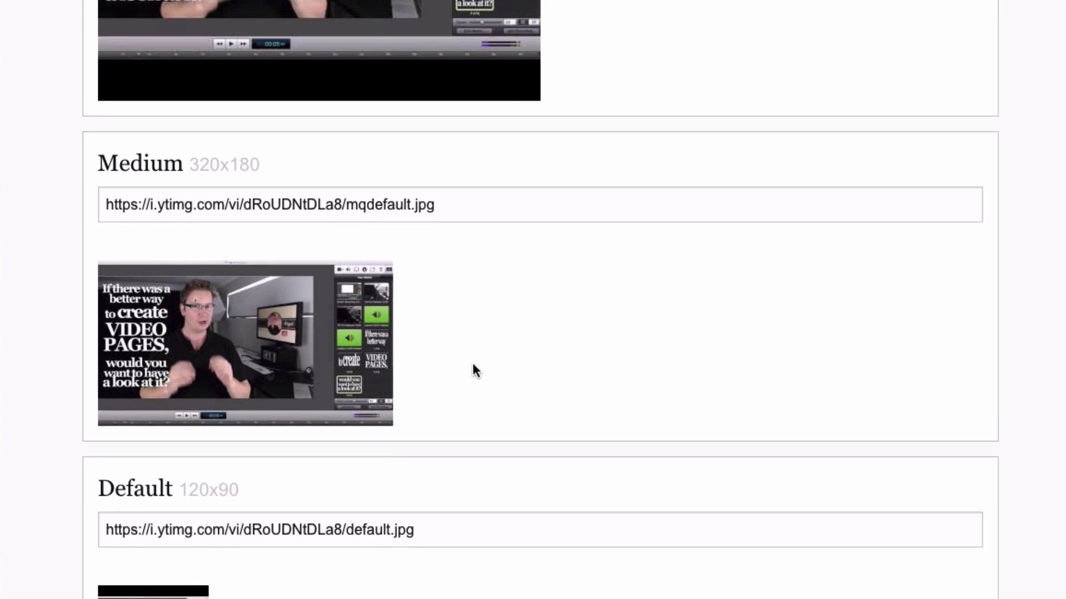
{"action": "scroll", "coordinate": [472, 370], "scroll_direction": "up", "scroll_amount": 1}
- Select and copy the Medium 320x180 thumbnail URL
{"action": "left_click", "coordinate": [385, 254]}
{"action": "key", "text": "ctrl+c"}
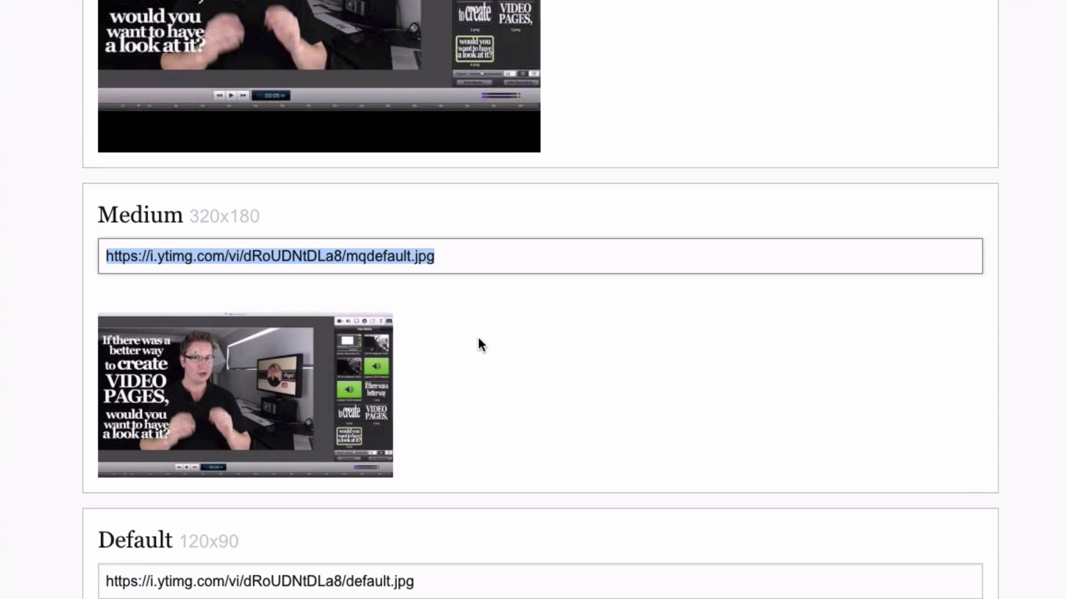
{"action": "scroll", "coordinate": [486, 361], "scroll_direction": "down", "scroll_amount": 4}
{"action": "scroll", "coordinate": [488, 359], "scroll_direction": "up", "scroll_amount": 3}
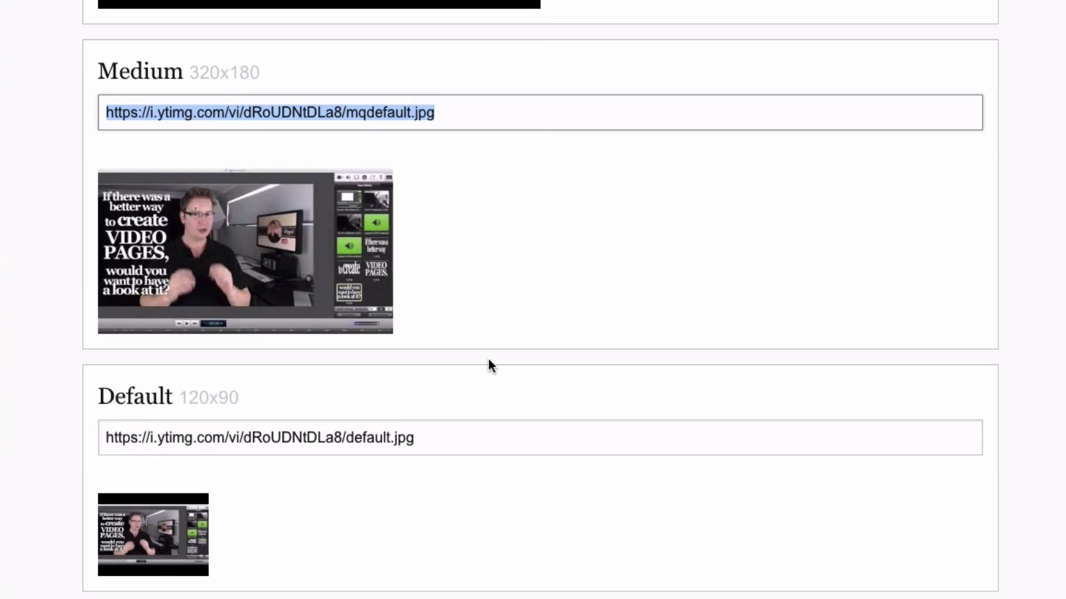
{"action": "scroll", "coordinate": [511, 374], "scroll_direction": "up", "scroll_amount": 7}
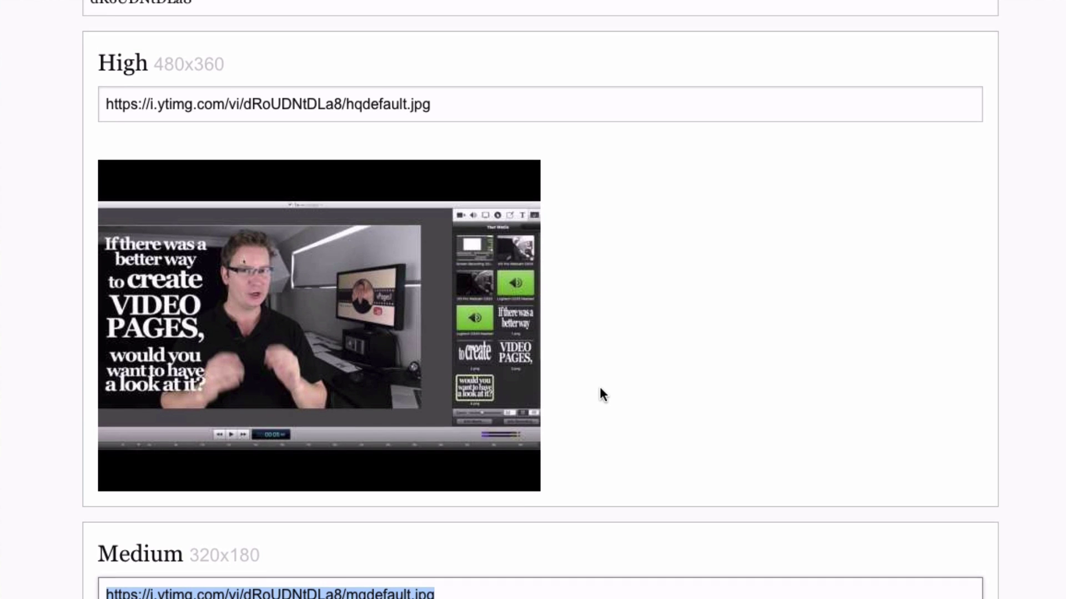
{"action": "scroll", "coordinate": [596, 386], "scroll_direction": "up", "scroll_amount": 3}
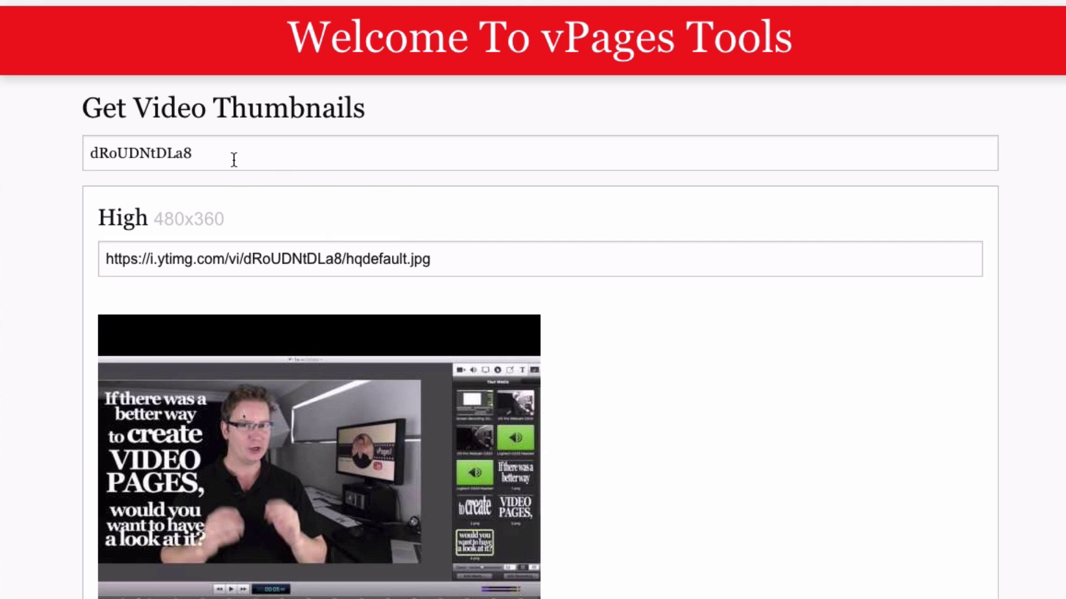
{"action": "scroll", "coordinate": [691, 300], "scroll_direction": "down", "scroll_amount": 9}
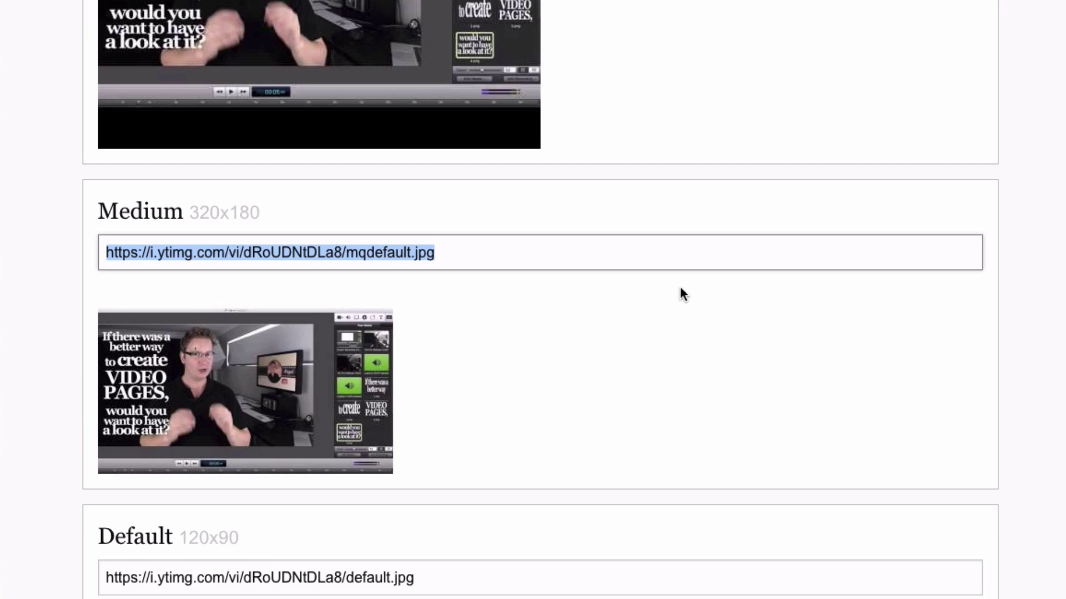
{"action": "scroll", "coordinate": [666, 280], "scroll_direction": "up", "scroll_amount": 4}
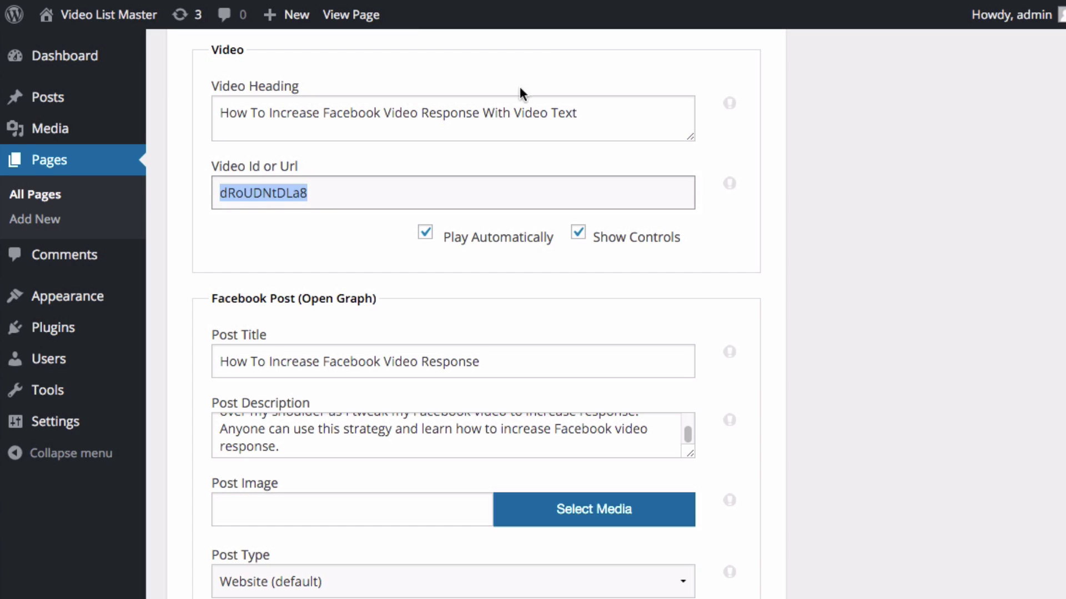
- Paste the i.ytimg.com mqdefault.jpg thumbnail URL into the Open Graph Post Image field
{"action": "scroll", "coordinate": [836, 383], "scroll_direction": "down", "scroll_amount": 4}
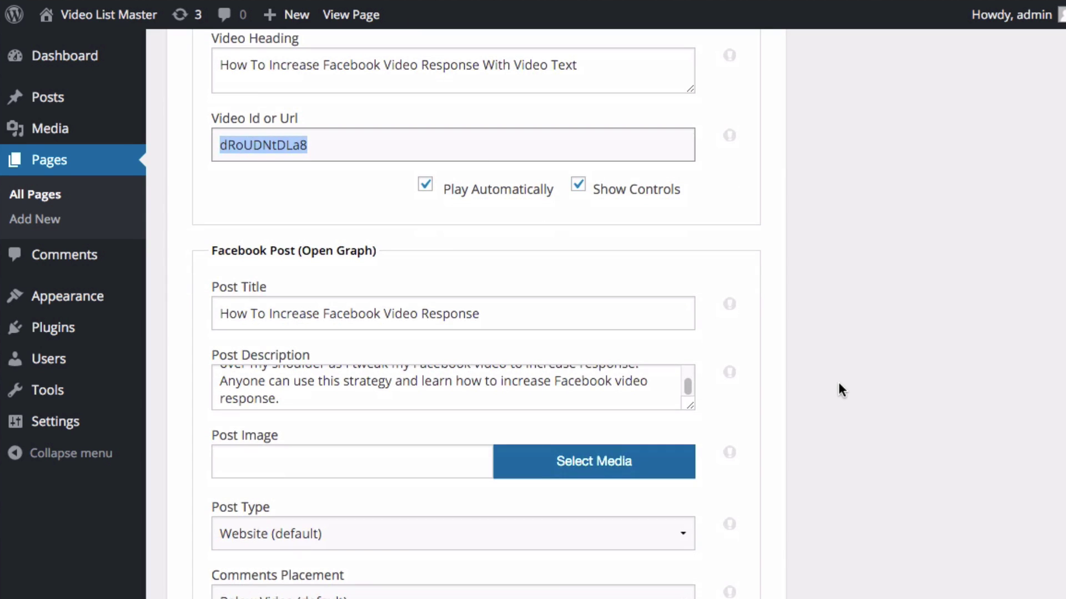
{"action": "left_click", "coordinate": [442, 300]}
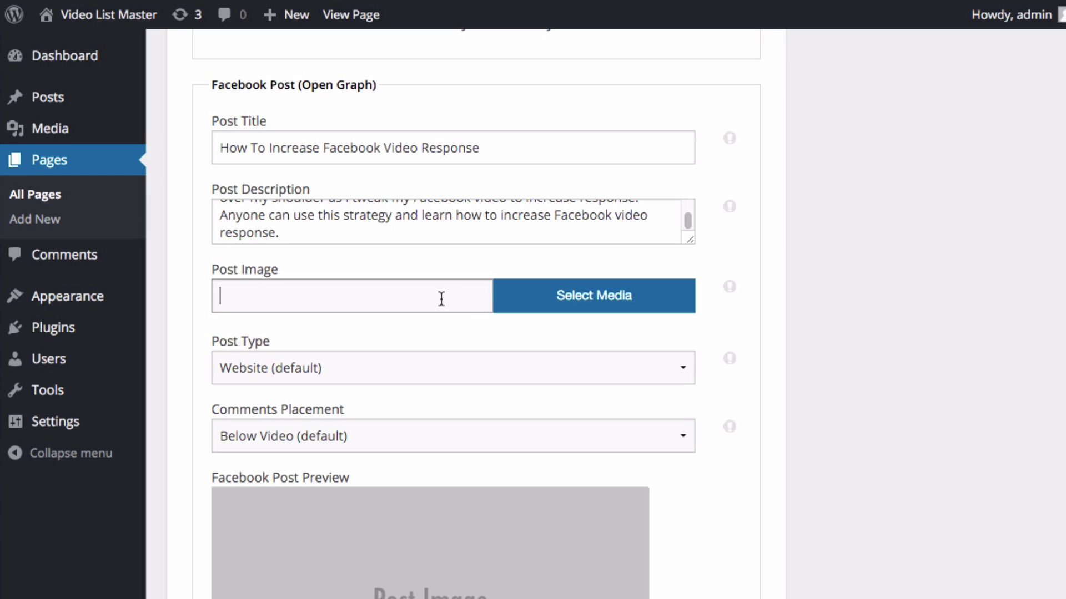
{"action": "key", "text": "ctrl+v"}
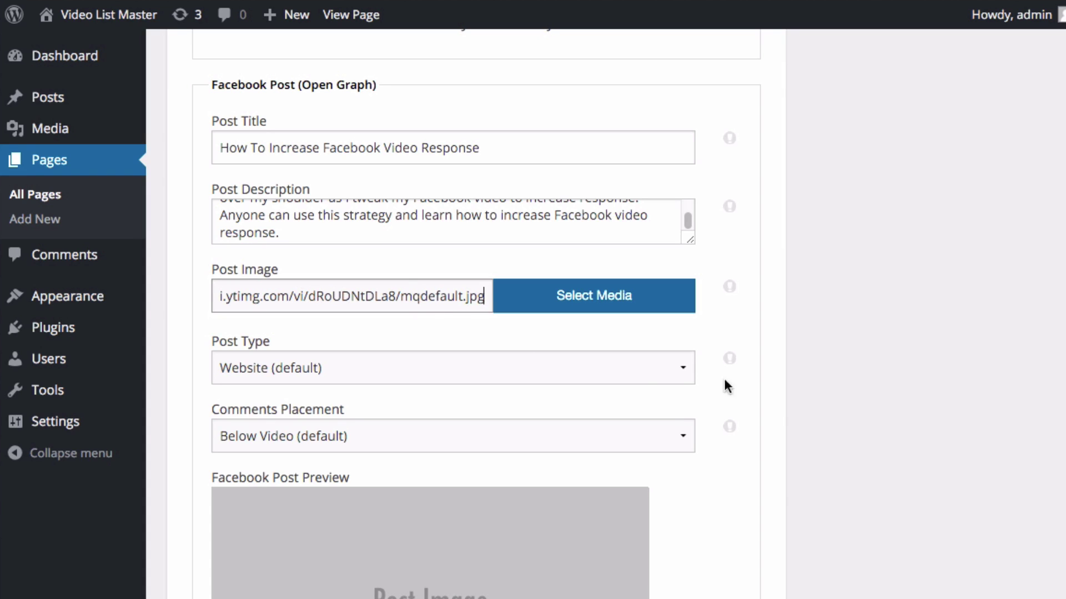
{"action": "key", "text": "Tab"}
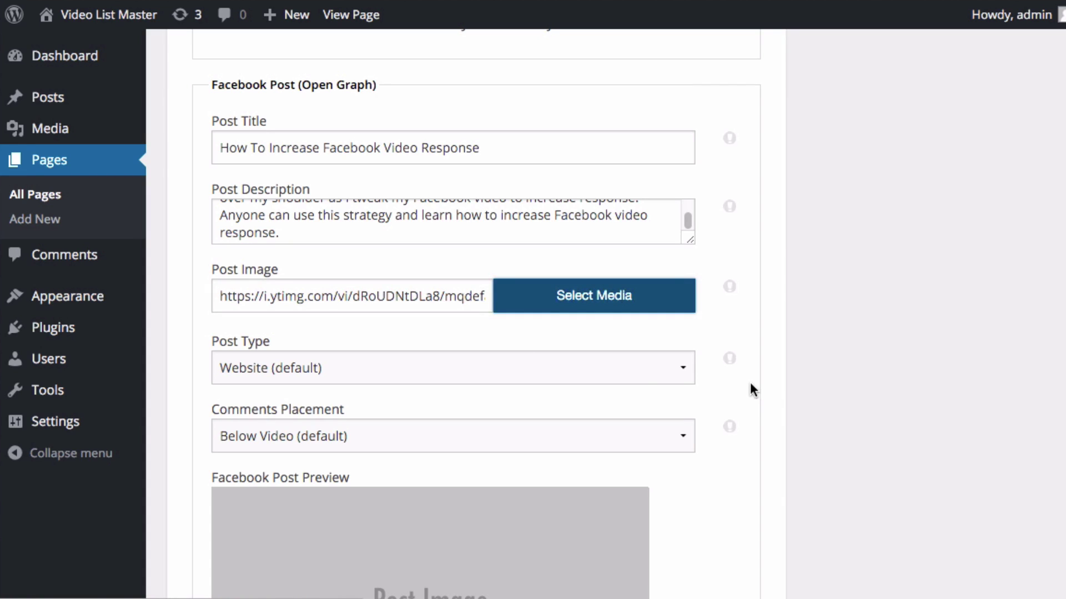
{"action": "key", "text": "shift+Tab"}
- Scroll down to confirm the Facebook Post Preview shows the thumbnail
{"action": "scroll", "coordinate": [643, 349], "scroll_direction": "down", "scroll_amount": 1}
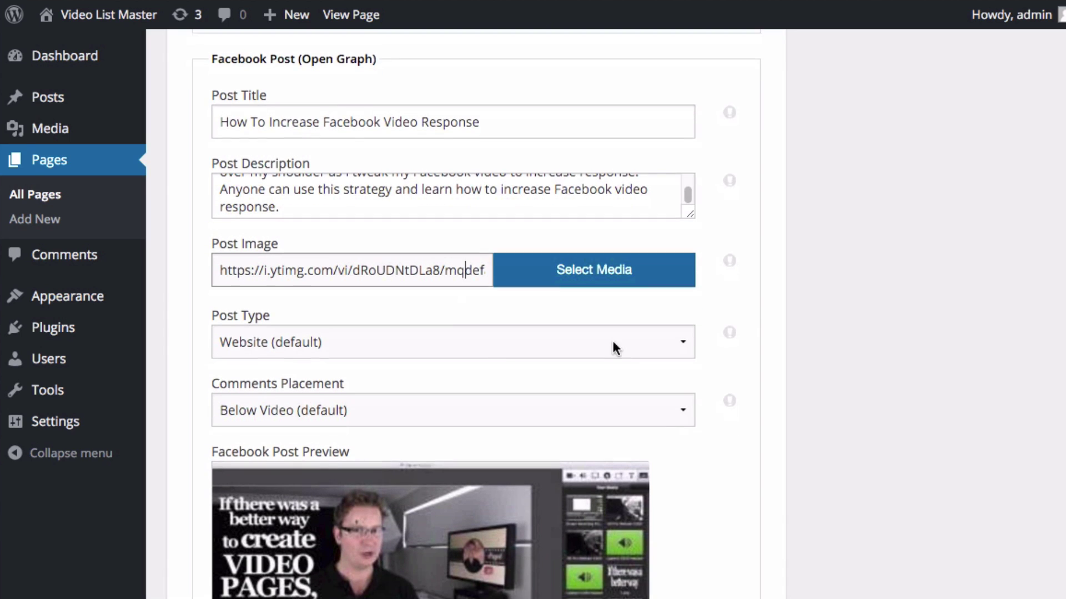
{"action": "scroll", "coordinate": [721, 393], "scroll_direction": "down", "scroll_amount": 5}
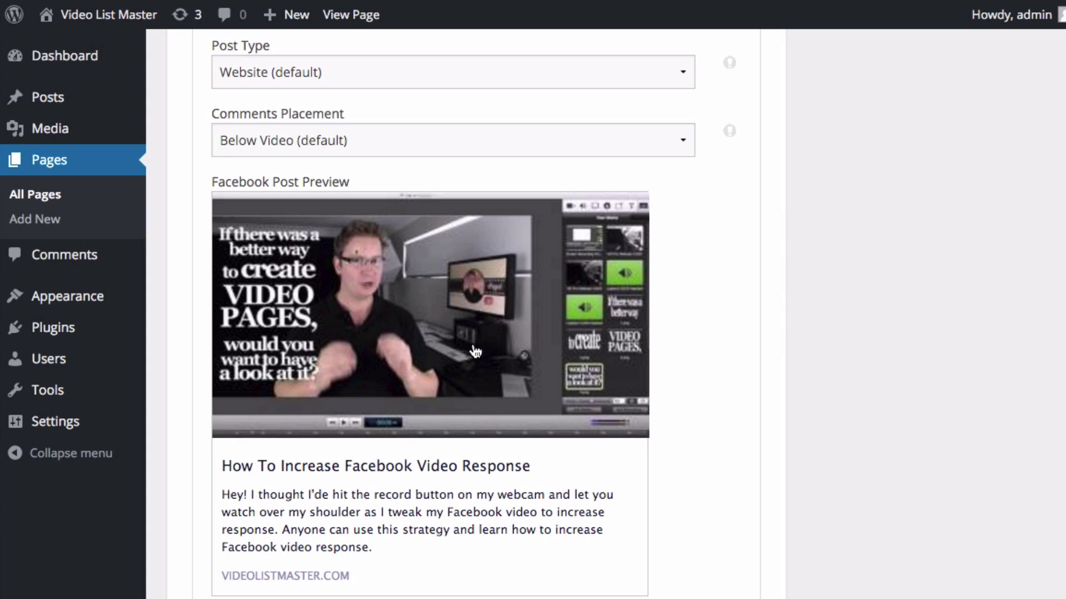
{"action": "scroll", "coordinate": [478, 353], "scroll_direction": "up", "scroll_amount": 3}
{"action": "scroll", "coordinate": [486, 358], "scroll_direction": "down", "scroll_amount": 2}
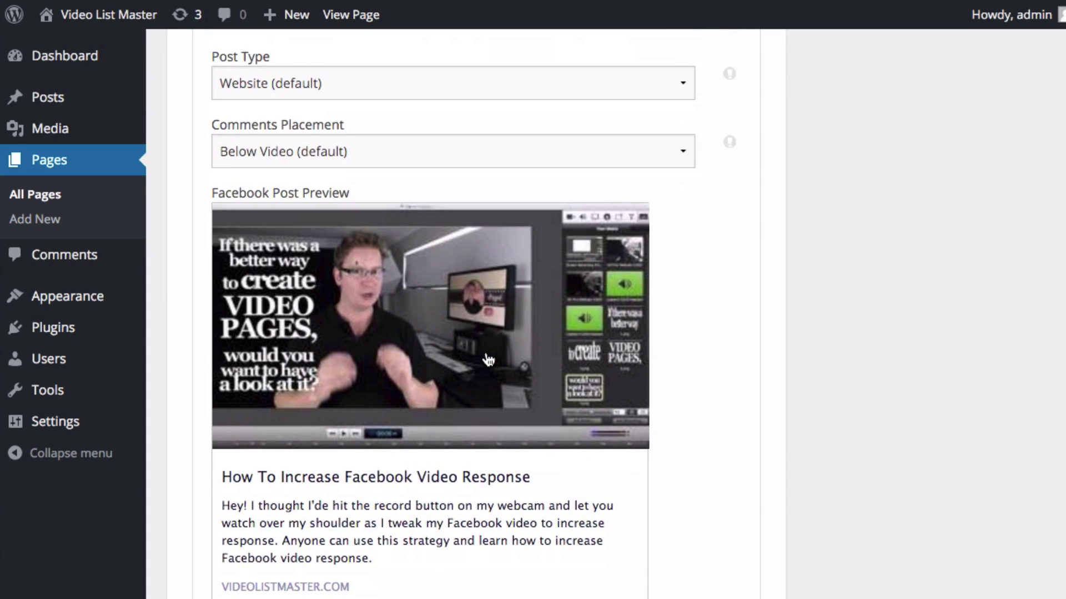
{"action": "scroll", "coordinate": [489, 356], "scroll_direction": "up", "scroll_amount": 5}
{"action": "scroll", "coordinate": [564, 412], "scroll_direction": "down", "scroll_amount": 3}
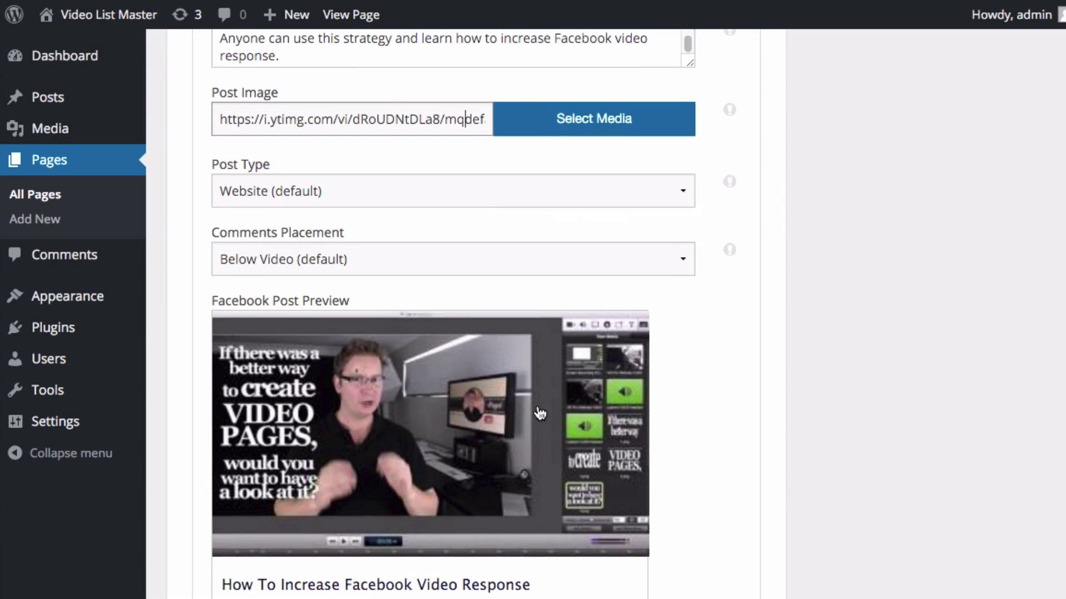
{"action": "scroll", "coordinate": [540, 414], "scroll_direction": "down", "scroll_amount": 3}
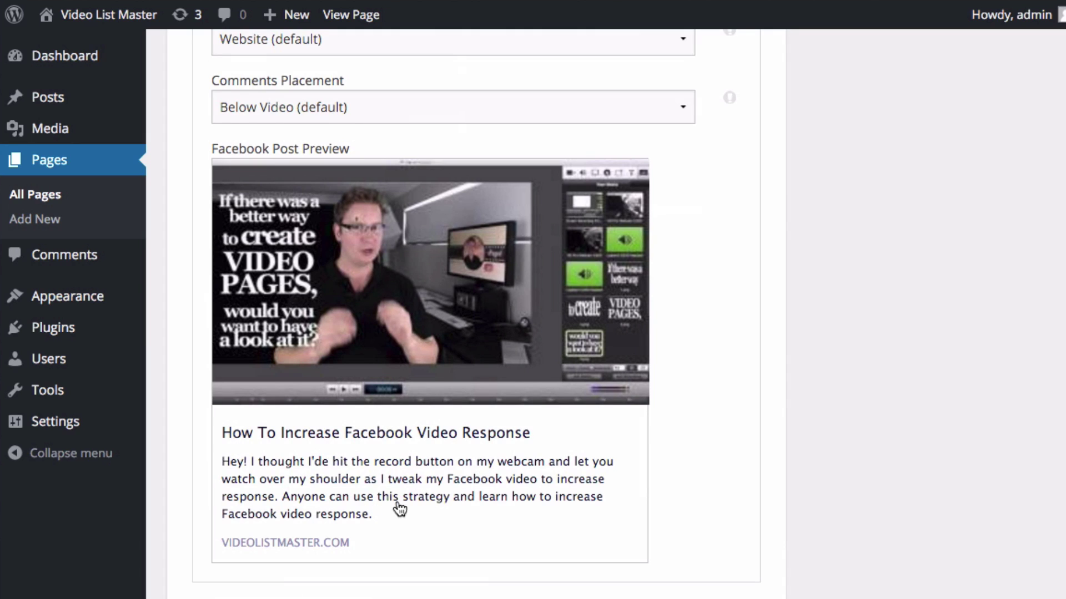
{"action": "scroll", "coordinate": [590, 531], "scroll_direction": "down", "scroll_amount": 2}
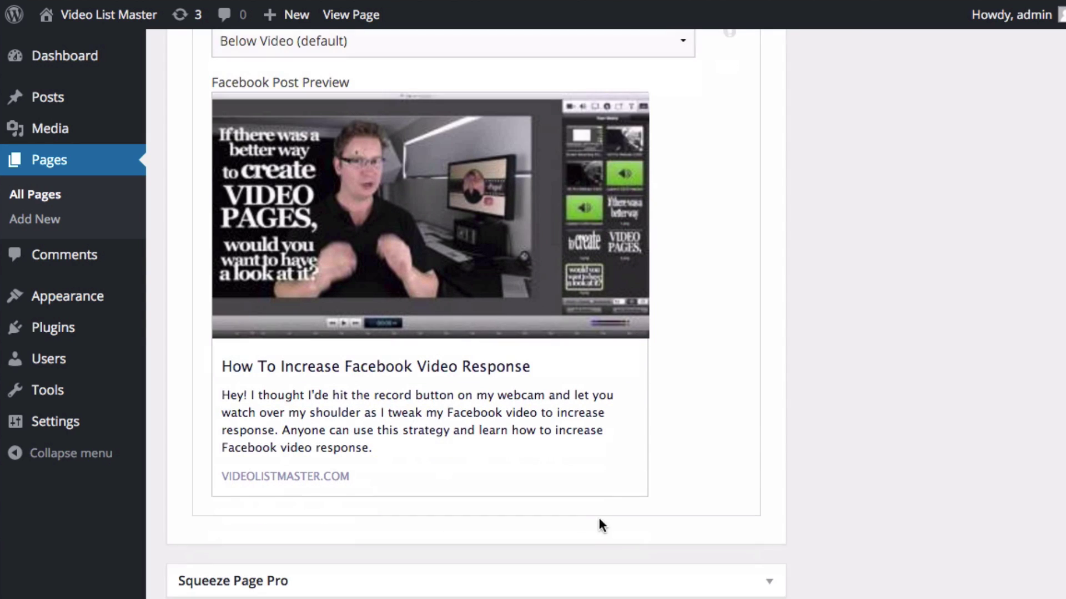
{"action": "scroll", "coordinate": [588, 402], "scroll_direction": "up", "scroll_amount": 3}
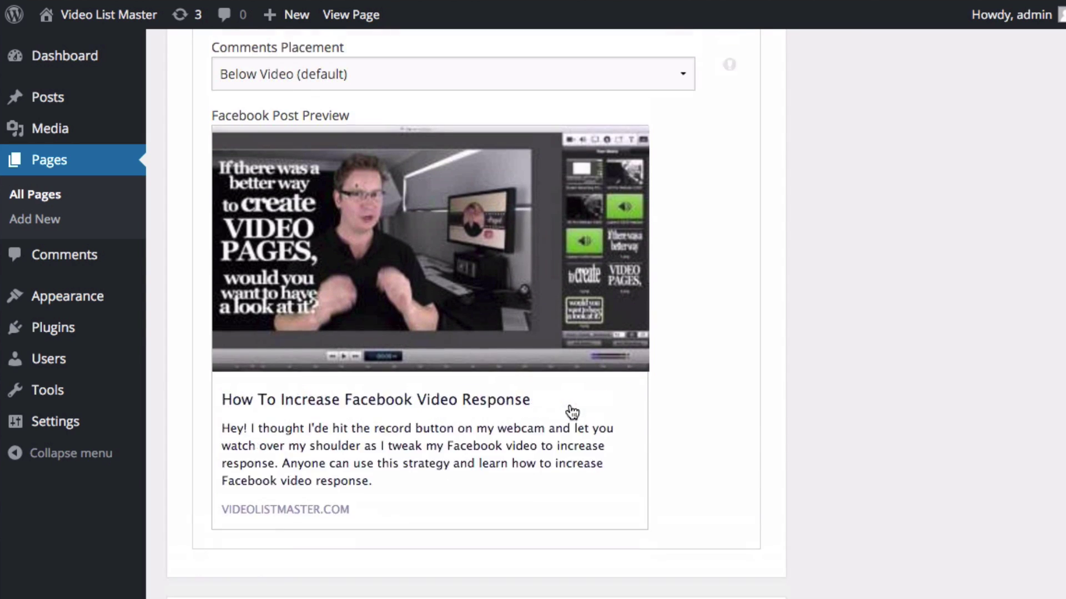
{"action": "scroll", "coordinate": [541, 394], "scroll_direction": "up", "scroll_amount": 2}
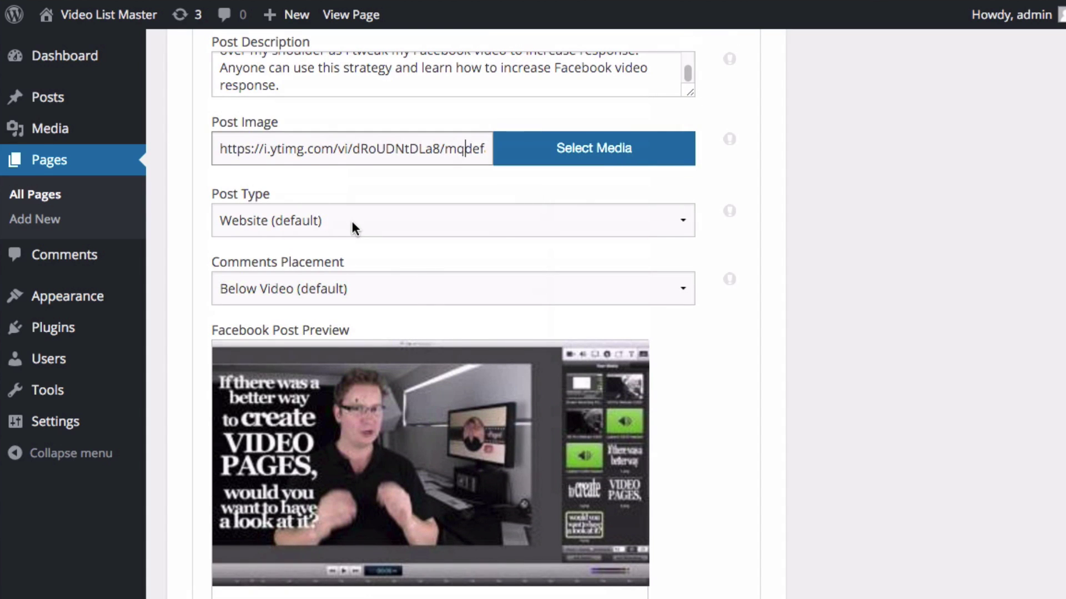
- Leave the Post Type on Website and Update the page to save it
{"action": "left_click", "coordinate": [352, 220]}
{"action": "left_click", "coordinate": [411, 218]}
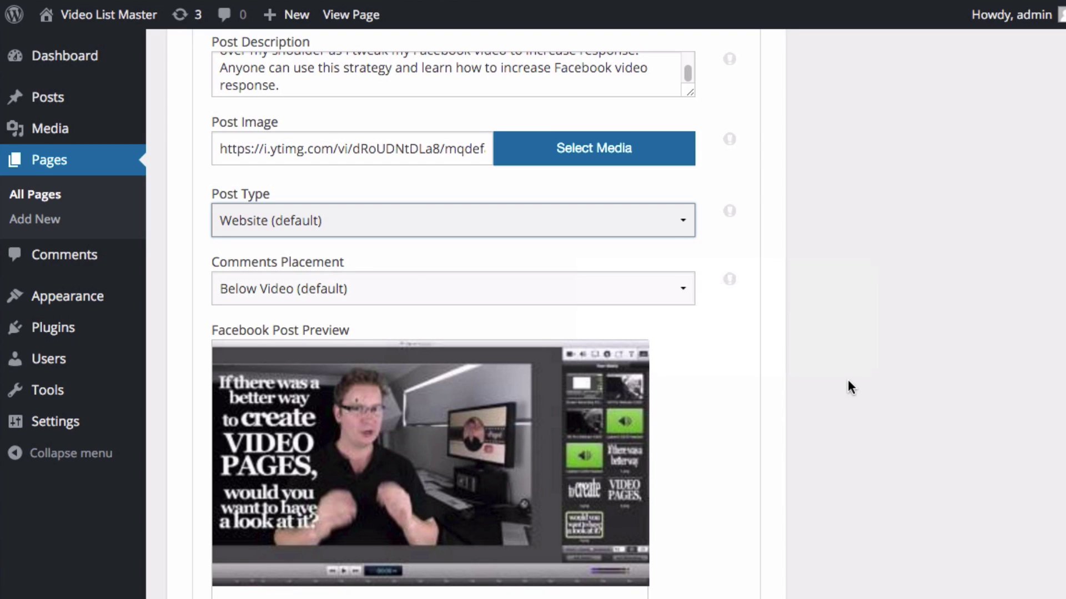
{"action": "scroll", "coordinate": [844, 379], "scroll_direction": "up", "scroll_amount": 20}
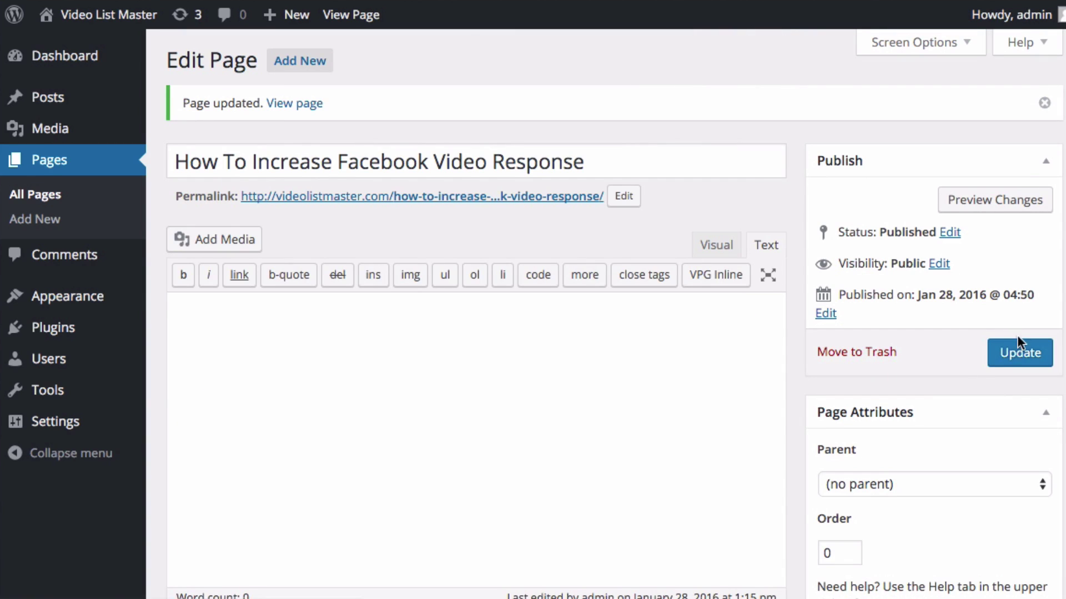
{"action": "left_click", "coordinate": [1015, 349]}
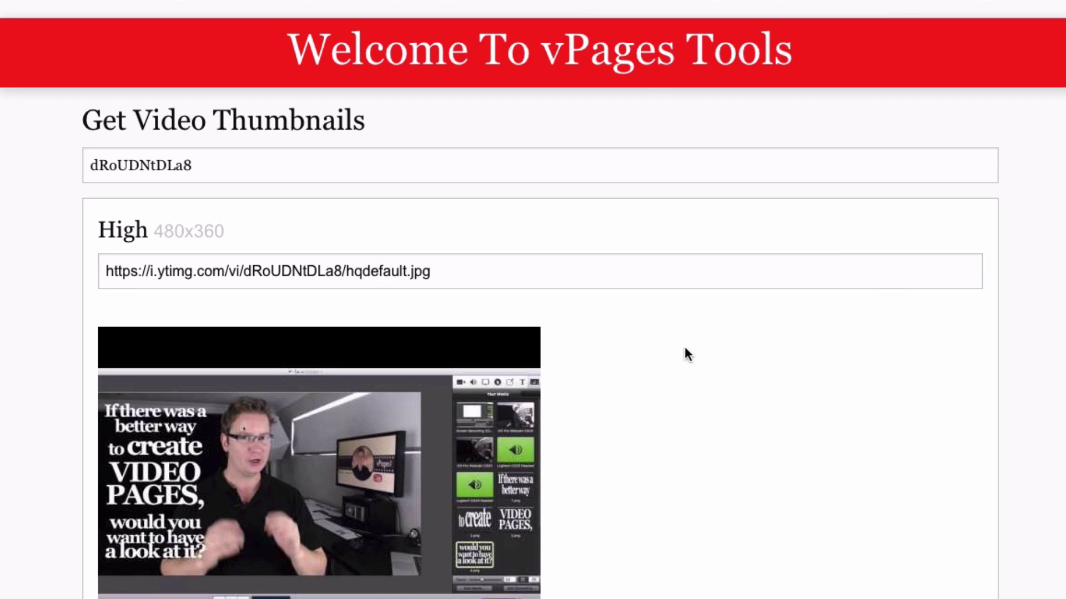
- Open Facebook's Open Graph debugger from the vPages Tools page
{"action": "scroll", "coordinate": [684, 349], "scroll_direction": "down", "scroll_amount": 15}
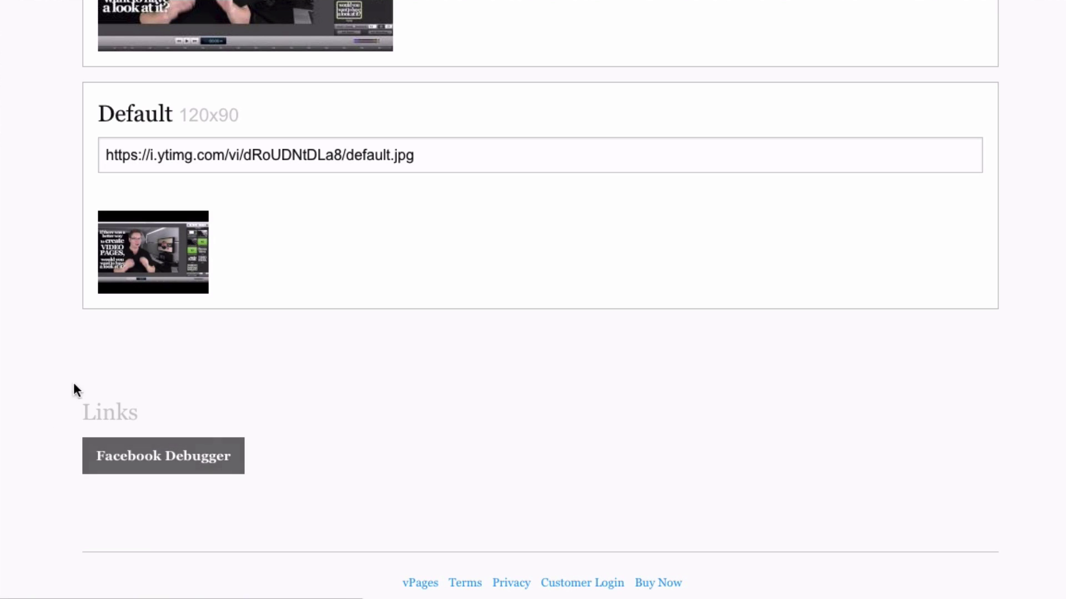
{"action": "left_click", "coordinate": [167, 471]}
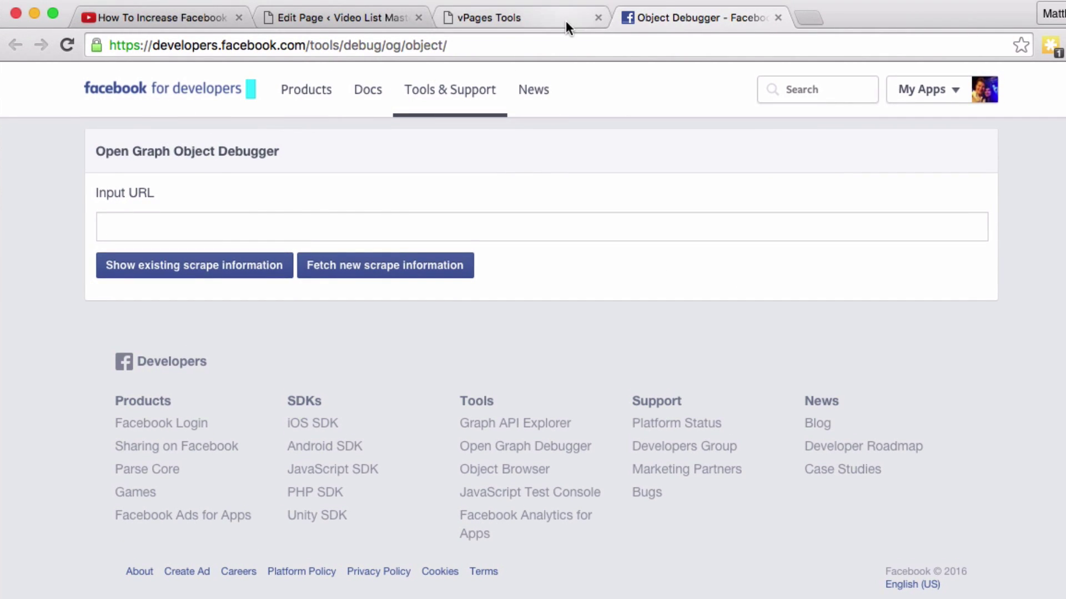
{"action": "left_click", "coordinate": [565, 20]}
{"action": "scroll", "coordinate": [582, 267], "scroll_direction": "up", "scroll_amount": 15}
{"action": "scroll", "coordinate": [547, 221], "scroll_direction": "down", "scroll_amount": 8}
{"action": "scroll", "coordinate": [546, 220], "scroll_direction": "down", "scroll_amount": 4}
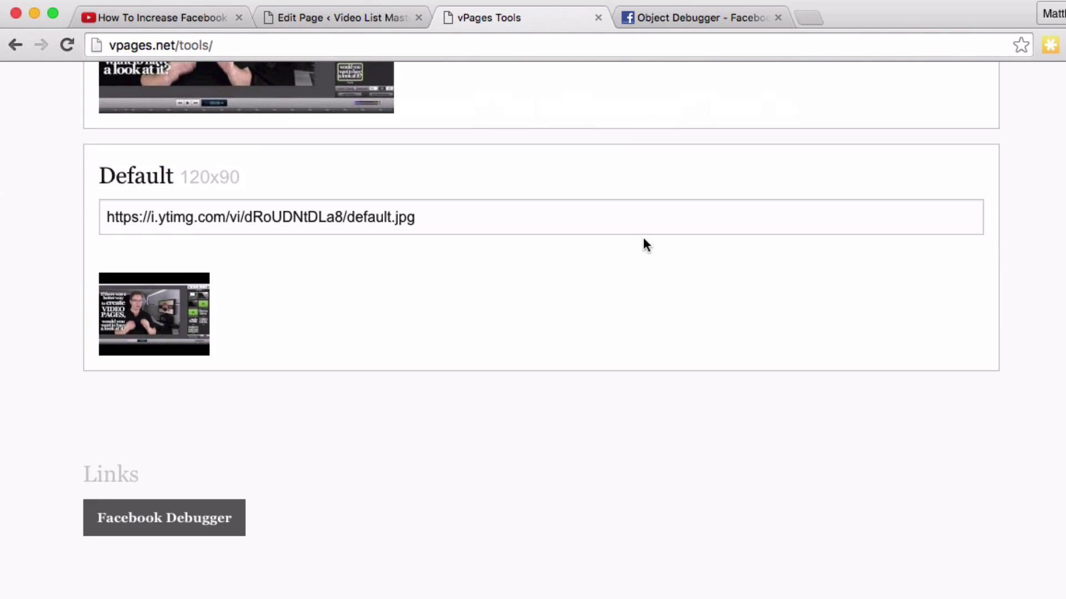
{"action": "left_click", "coordinate": [713, 14]}
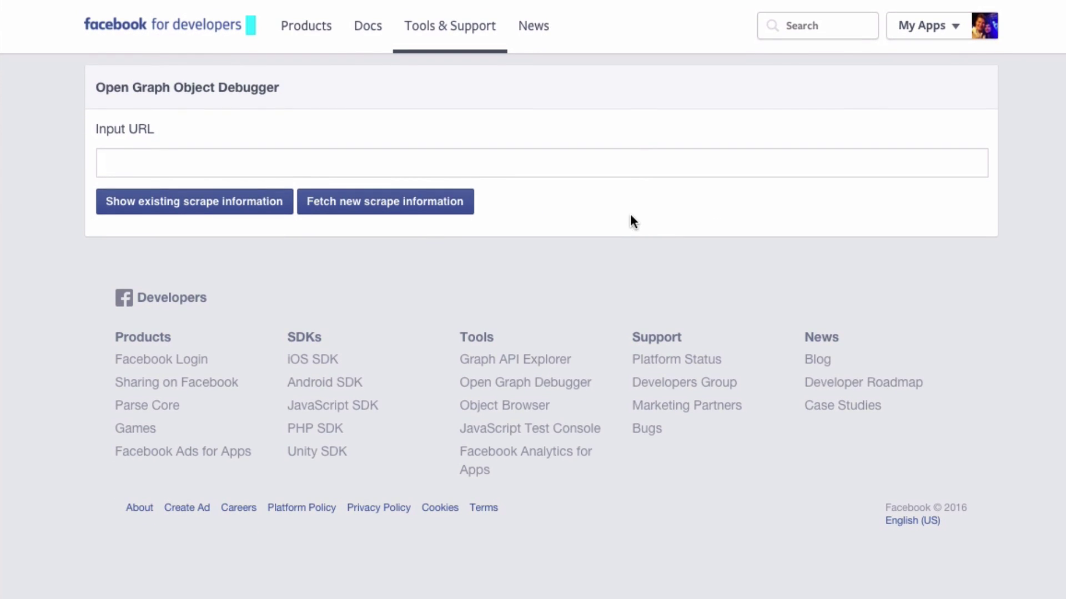
{"action": "type", "text": "http://videolistmaster.com/how-to-increase-…k-video-response/"}
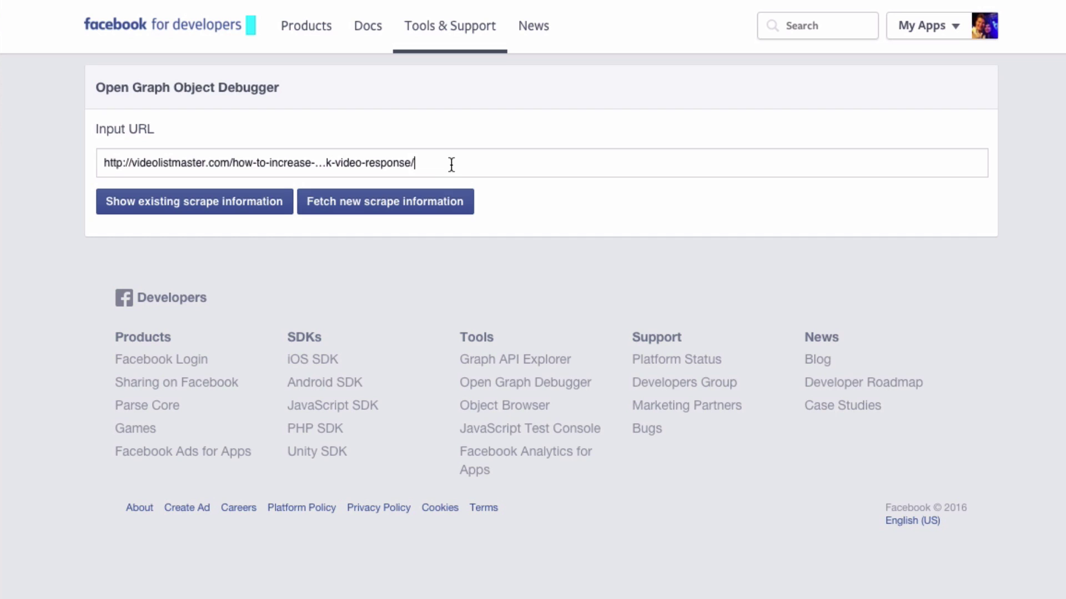
{"action": "key", "text": "ctrl+a"}
{"action": "key", "text": "BackSpace"}
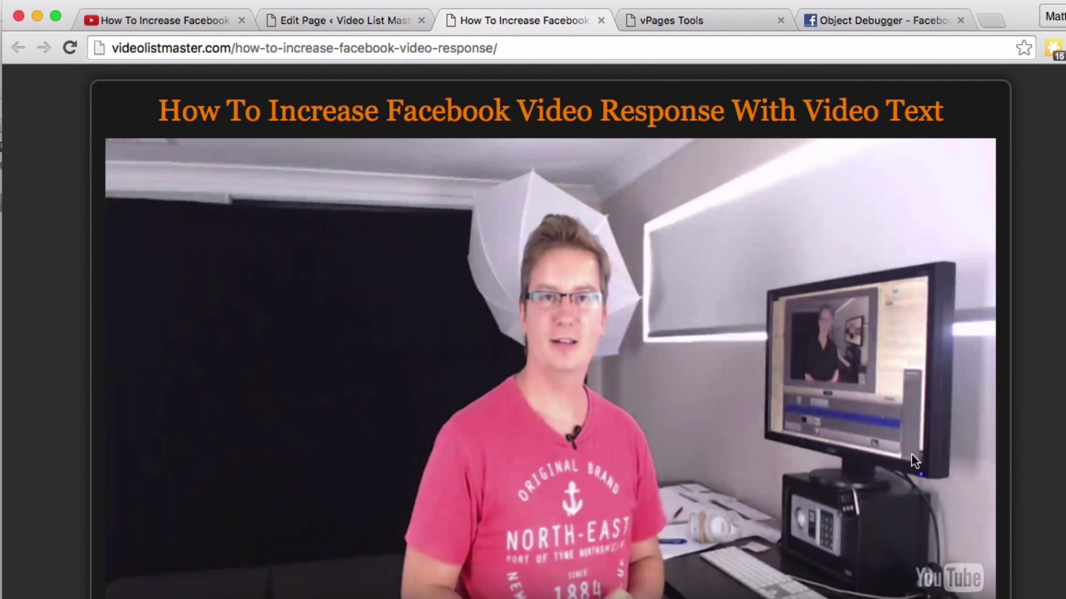
{"action": "left_click", "coordinate": [548, 46]}
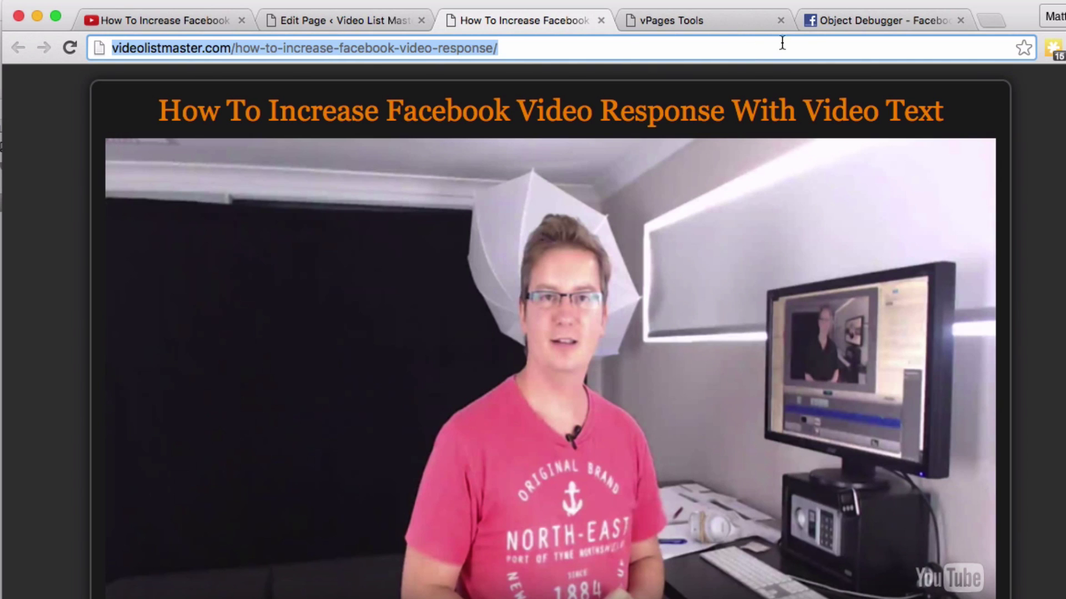
{"action": "key", "text": "ctrl+c"}
{"action": "left_click", "coordinate": [821, 18]}
{"action": "left_click", "coordinate": [657, 231]}
{"action": "key", "text": "ctrl+v"}
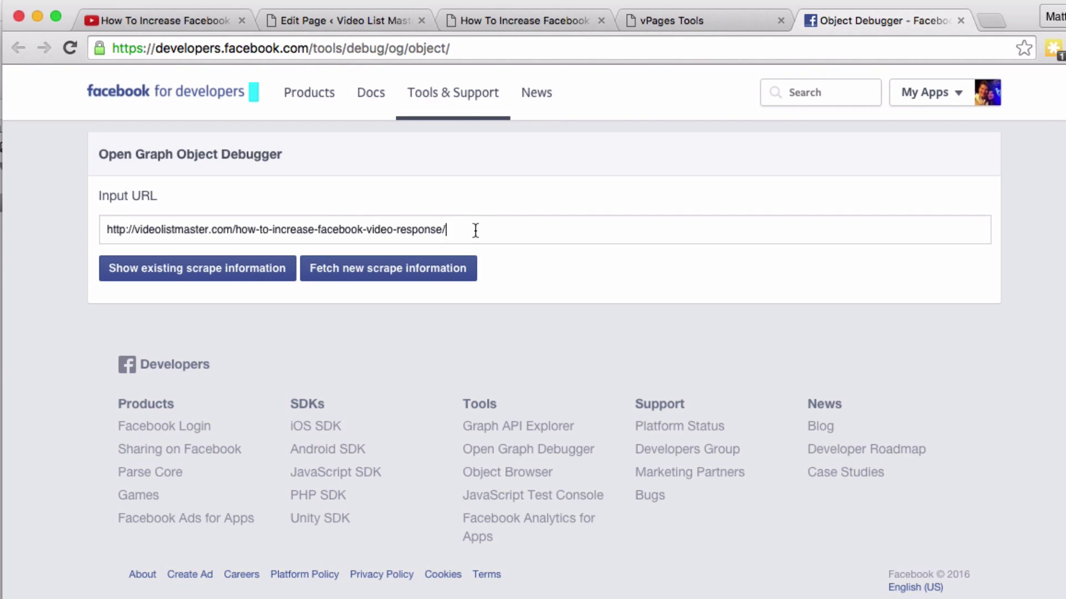
- Re-scrape the page and review the refreshed video title, description and thumbnail preview
{"action": "left_click", "coordinate": [459, 272]}
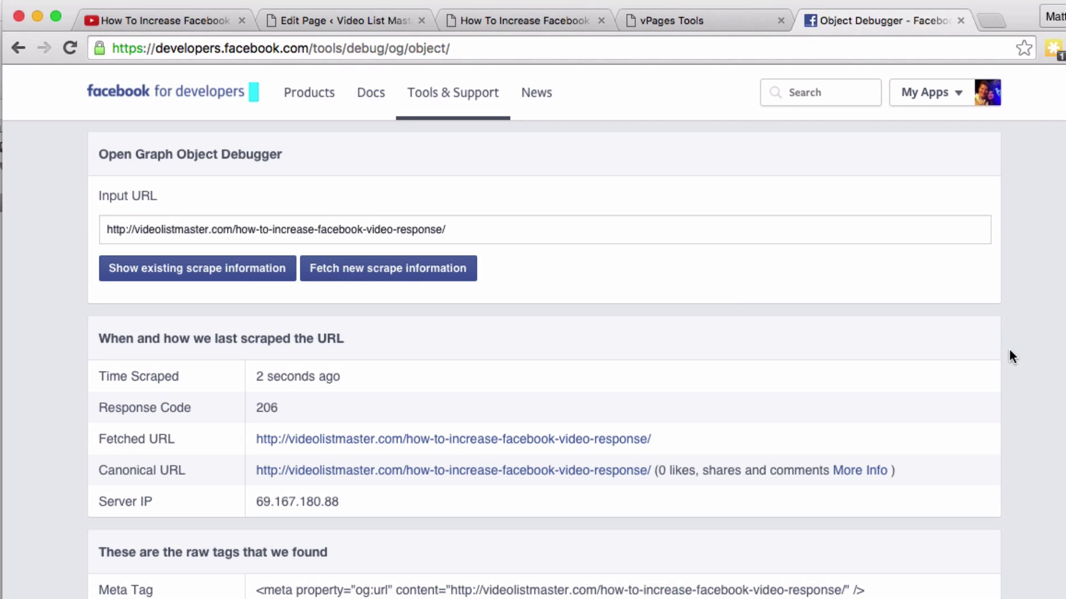
{"action": "scroll", "coordinate": [993, 349], "scroll_direction": "down", "scroll_amount": 10}
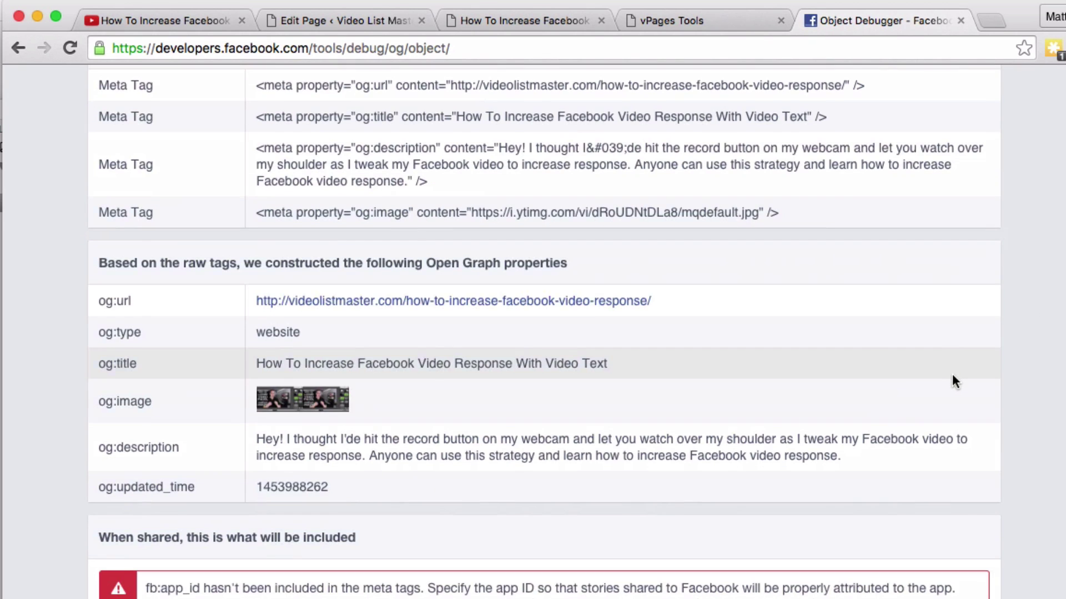
{"action": "scroll", "coordinate": [864, 330], "scroll_direction": "down", "scroll_amount": 6}
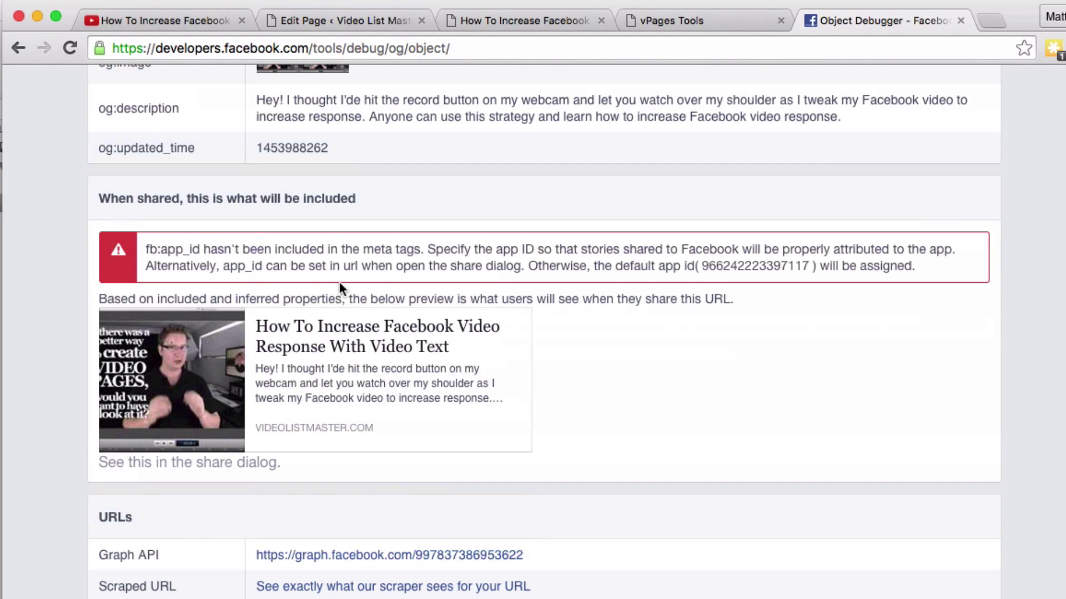
{"action": "scroll", "coordinate": [578, 324], "scroll_direction": "down", "scroll_amount": 2}
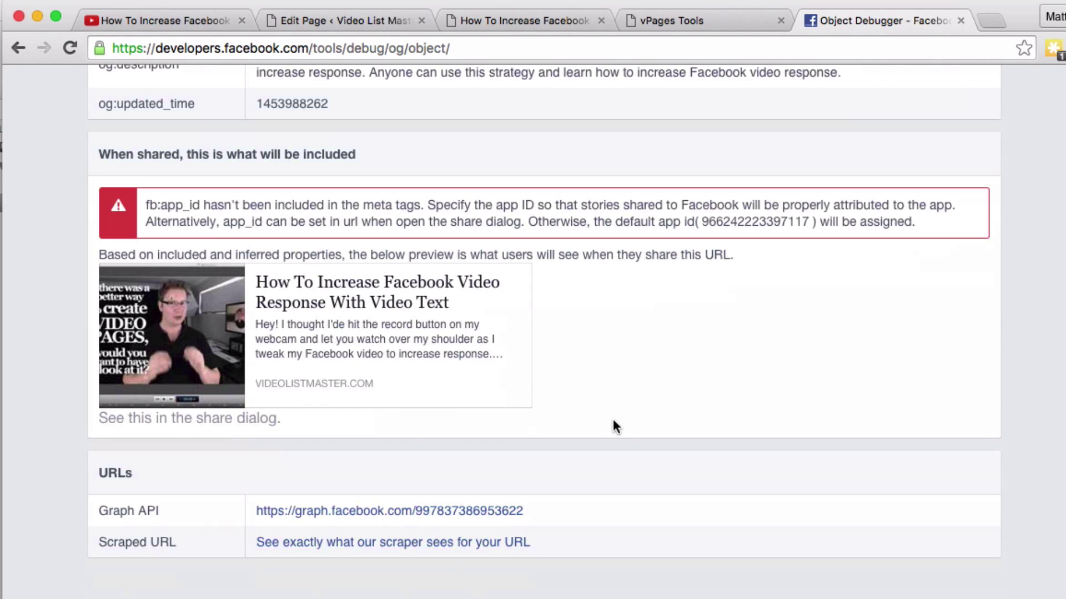
{"action": "scroll", "coordinate": [728, 432], "scroll_direction": "up", "scroll_amount": 3}
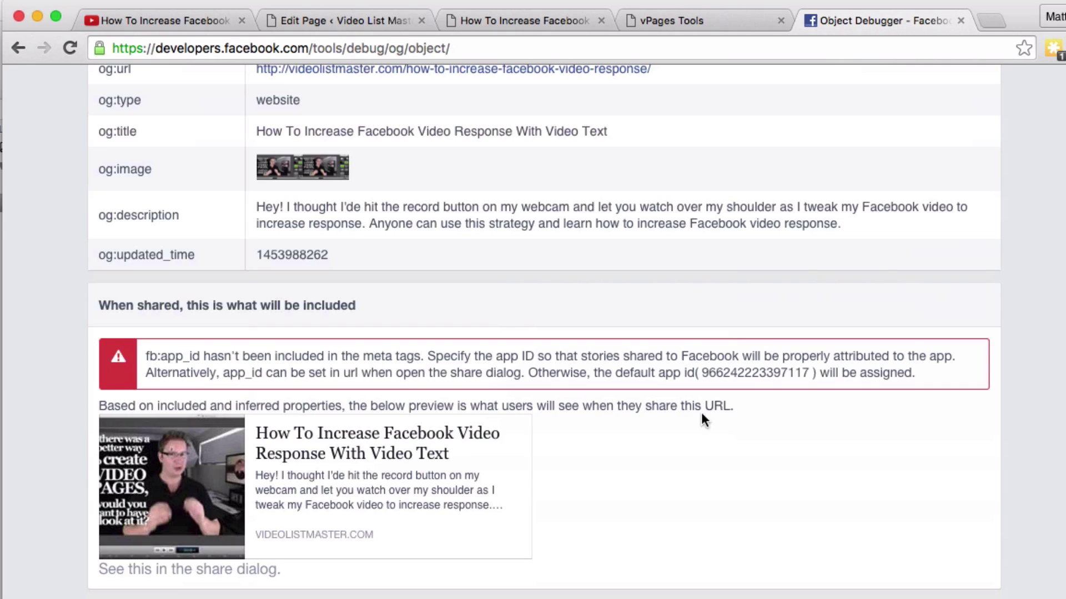
{"action": "scroll", "coordinate": [701, 412], "scroll_direction": "up", "scroll_amount": 12}
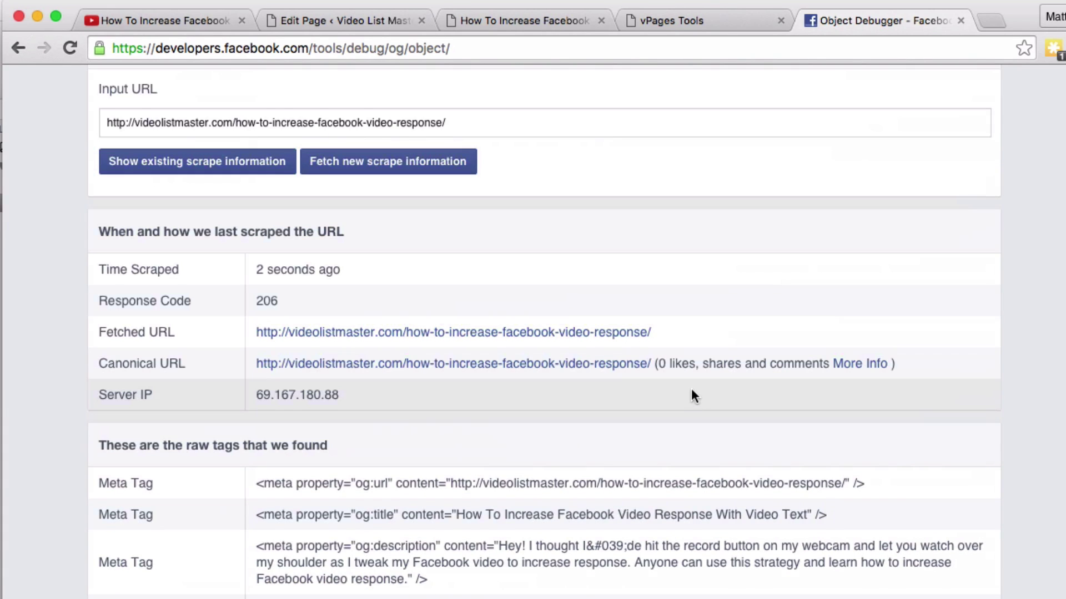
{"action": "scroll", "coordinate": [693, 395], "scroll_direction": "down", "scroll_amount": 14}
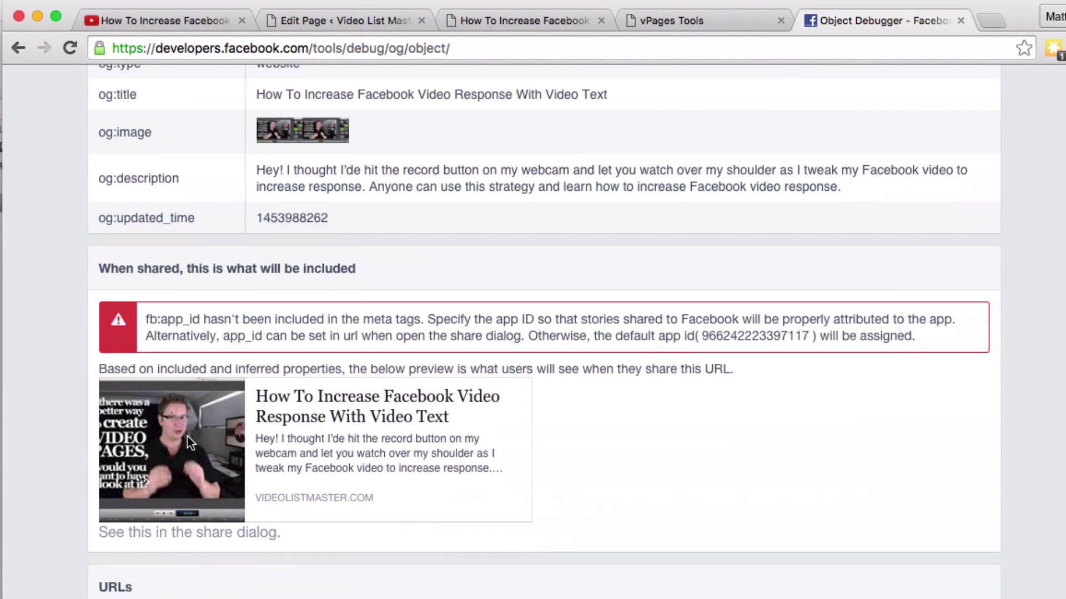
- Select and copy the video page URL from the Debugger's input field
{"action": "scroll", "coordinate": [409, 445], "scroll_direction": "up", "scroll_amount": 15}
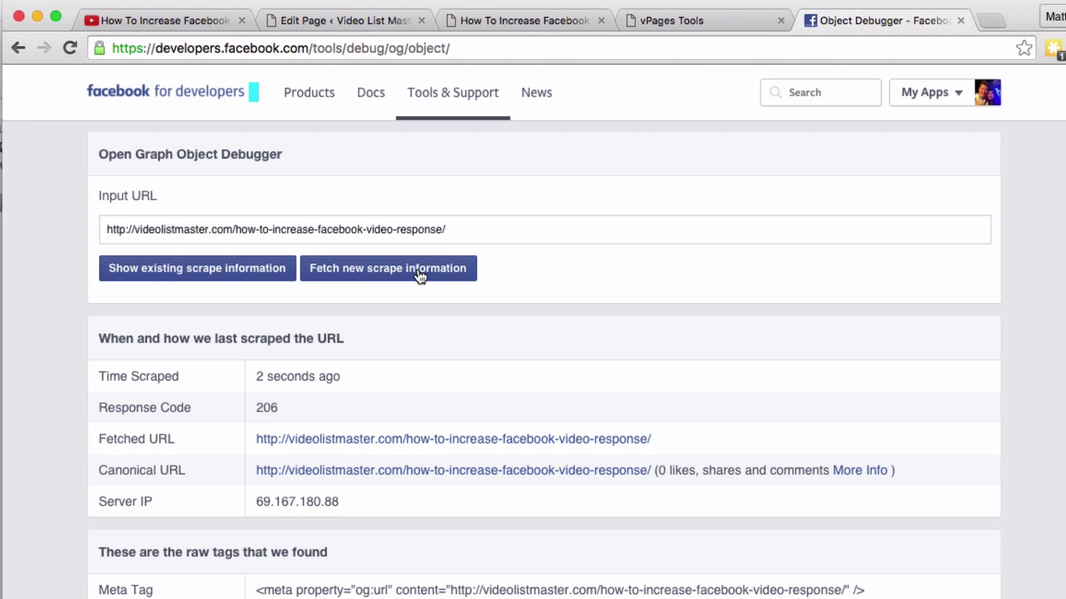
{"action": "triple_click", "coordinate": [475, 235]}
{"action": "left_click", "coordinate": [721, 207]}
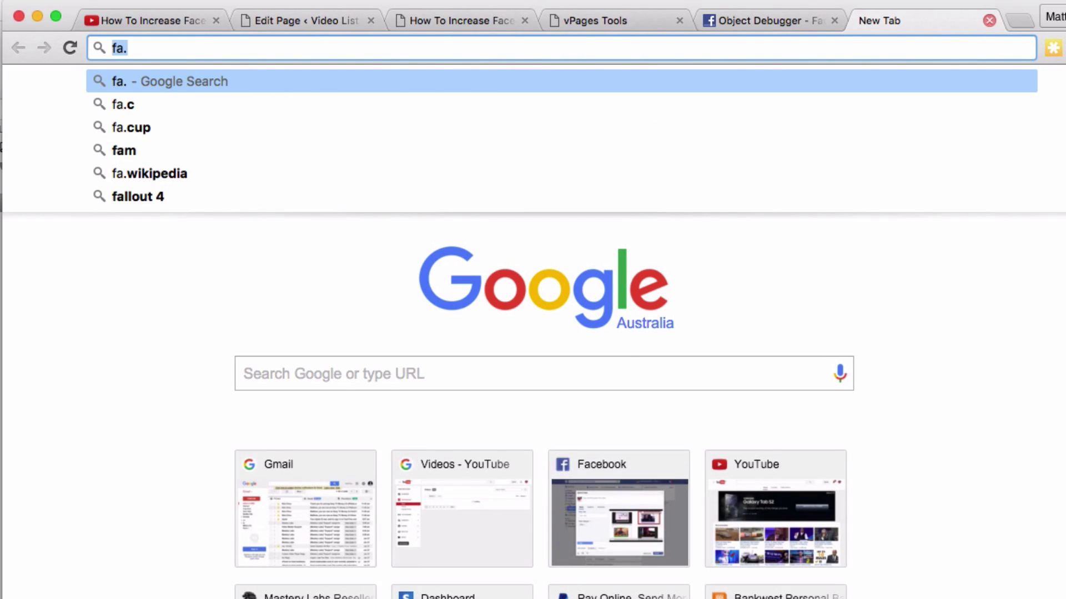
- Load Facebook and paste the video page link into a new status update
{"action": "key", "text": "BackSpace"}
{"action": "key", "text": "Return"}
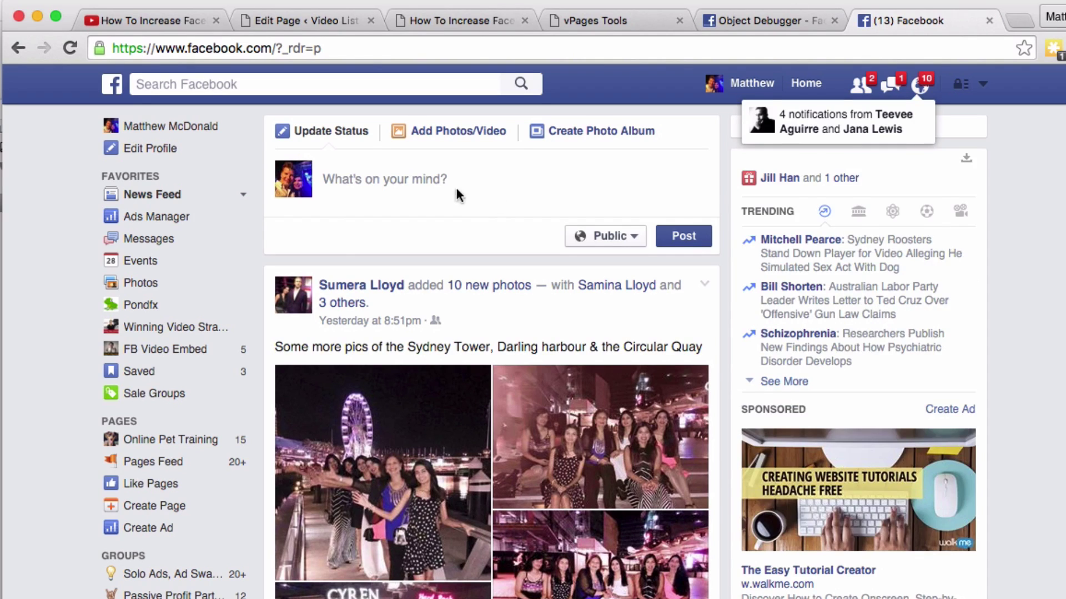
{"action": "left_click", "coordinate": [405, 163]}
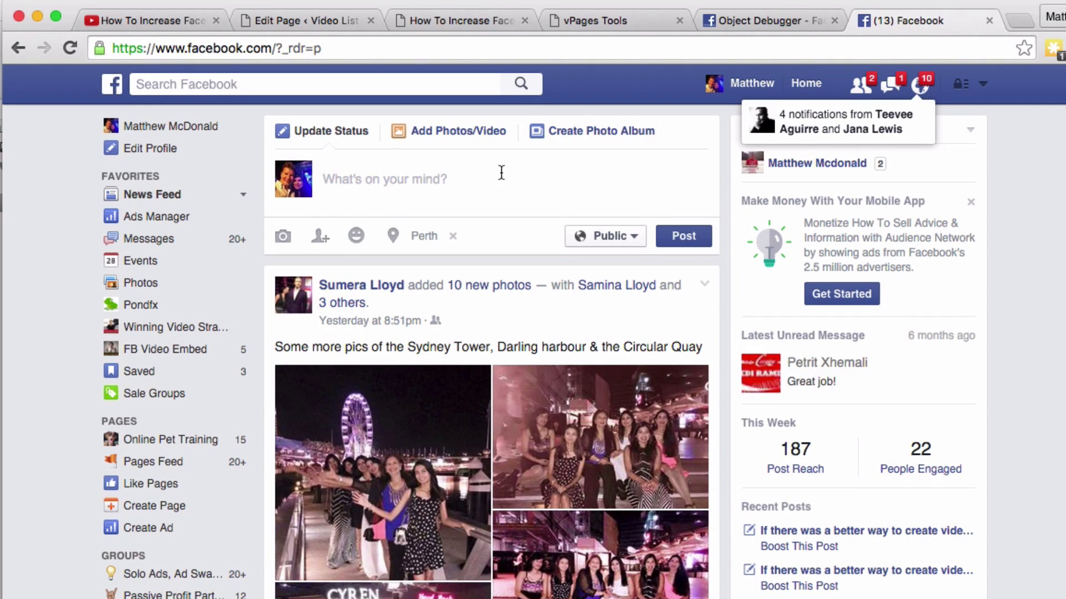
{"action": "key", "text": "super+v"}
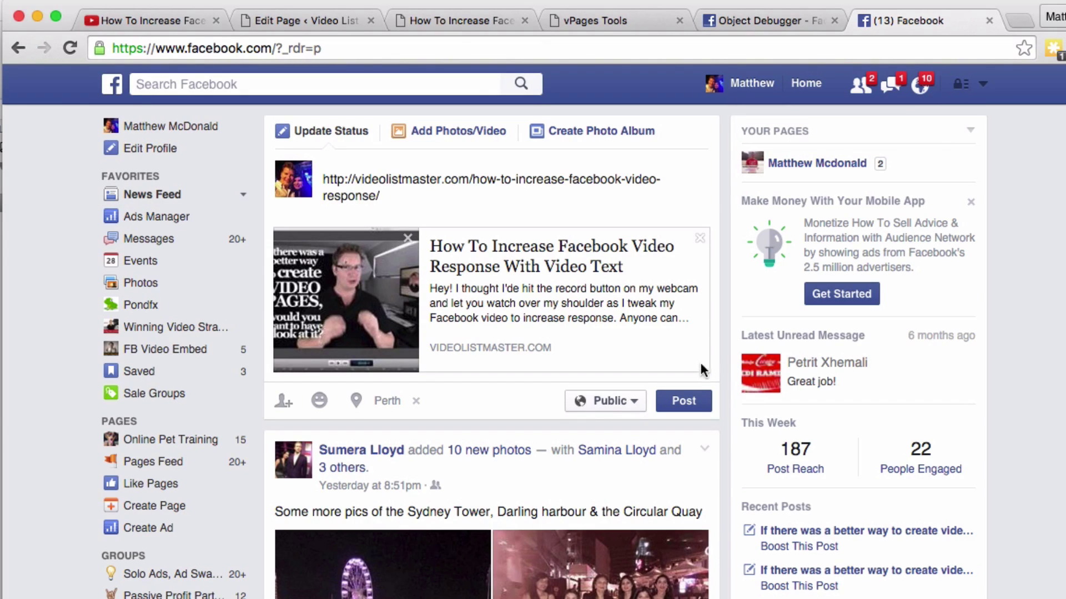
- Publish the post with its link preview, then pause and close the live video page
{"action": "left_click", "coordinate": [684, 402]}
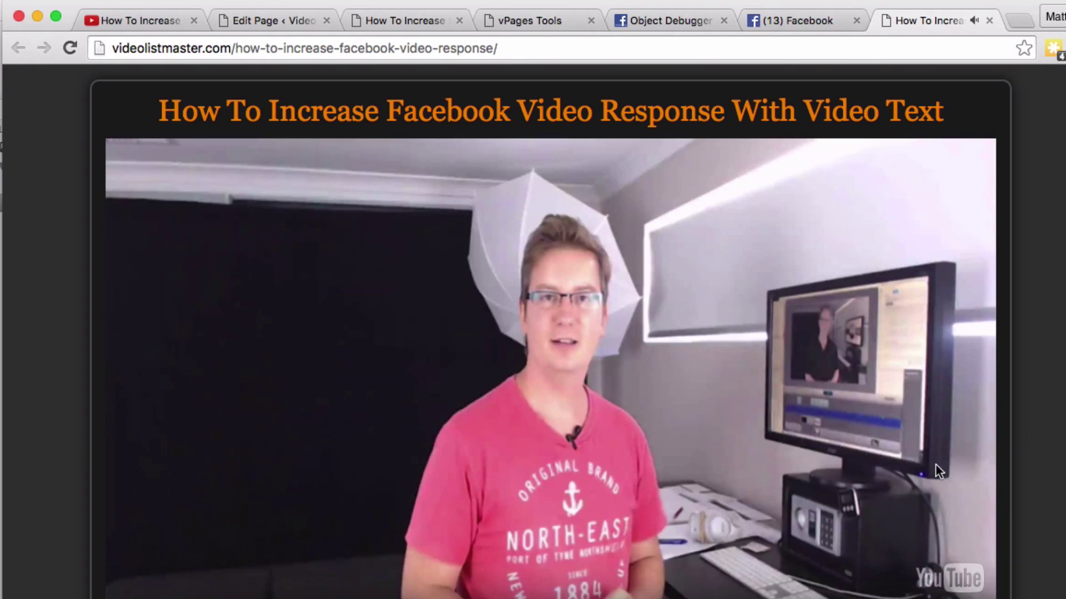
{"action": "left_click", "coordinate": [934, 464]}
{"action": "key", "text": "super+w"}
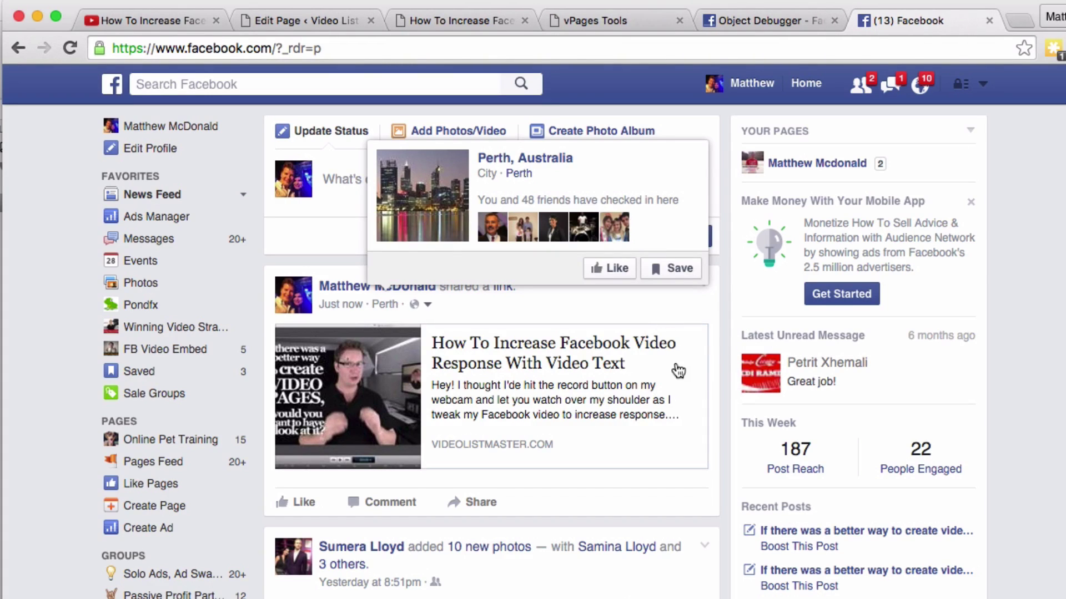
- In the WordPress page editor, toggle Facebook Comments on under Mastery Labs vPages
{"action": "left_click", "coordinate": [595, 19]}
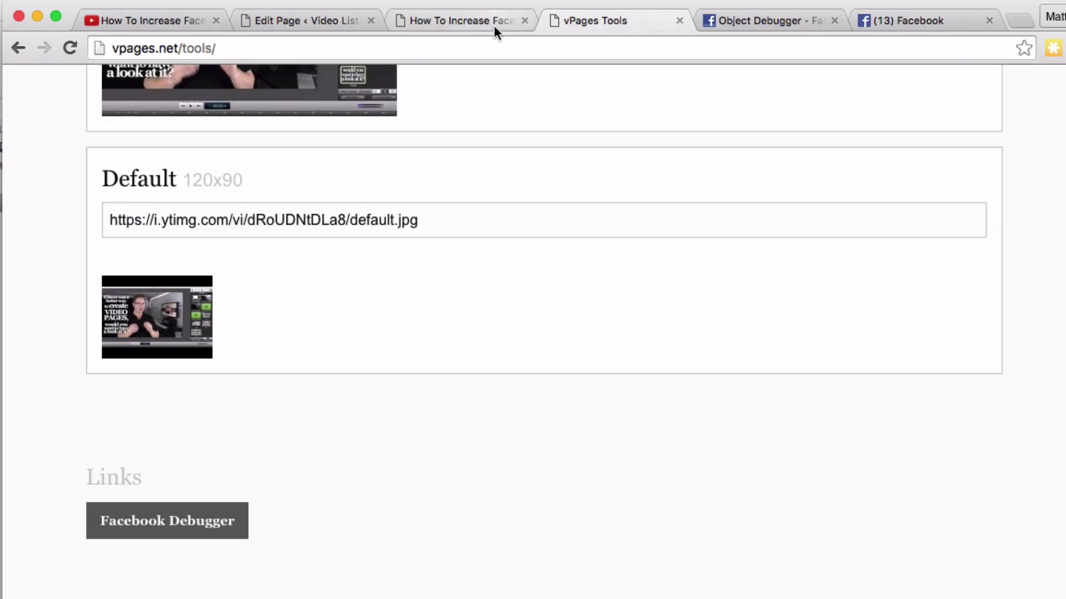
{"action": "left_click", "coordinate": [464, 20]}
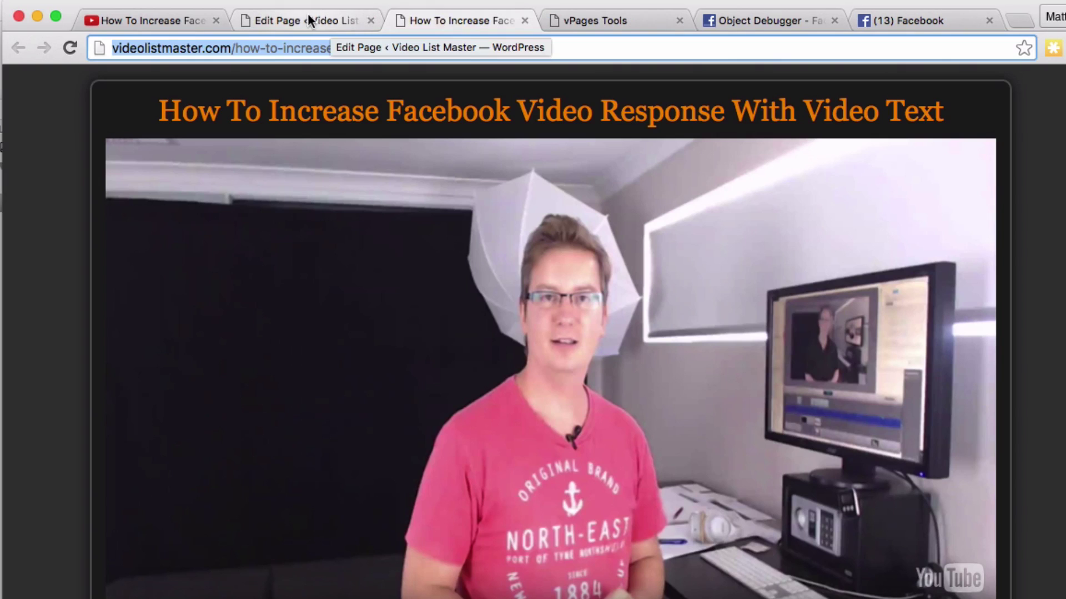
{"action": "left_click", "coordinate": [309, 20]}
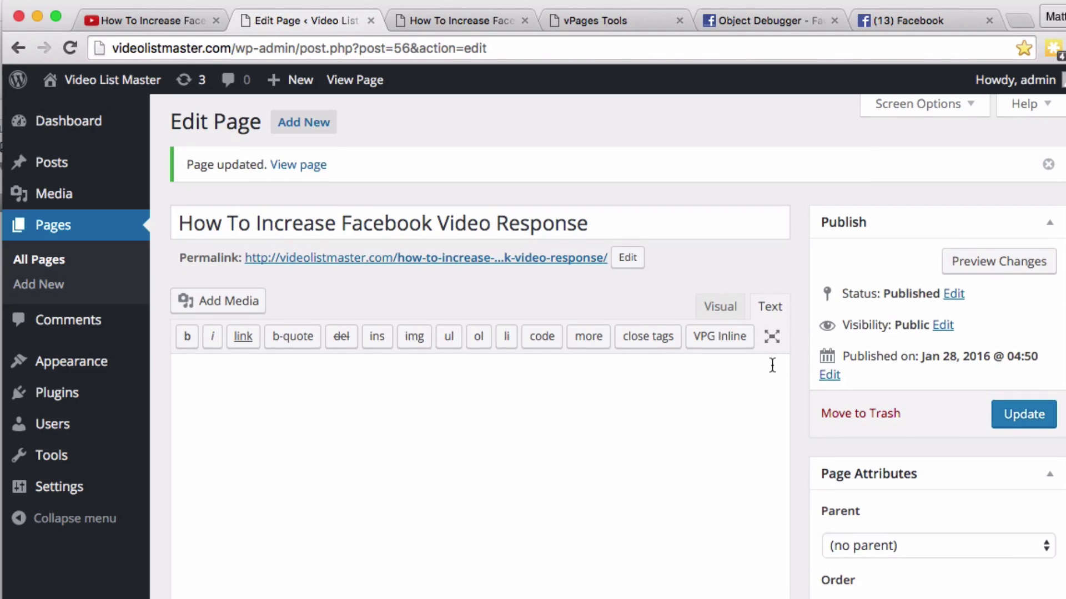
{"action": "scroll", "coordinate": [733, 348], "scroll_direction": "down", "scroll_amount": 3}
{"action": "scroll", "coordinate": [733, 348], "scroll_direction": "down", "scroll_amount": 12}
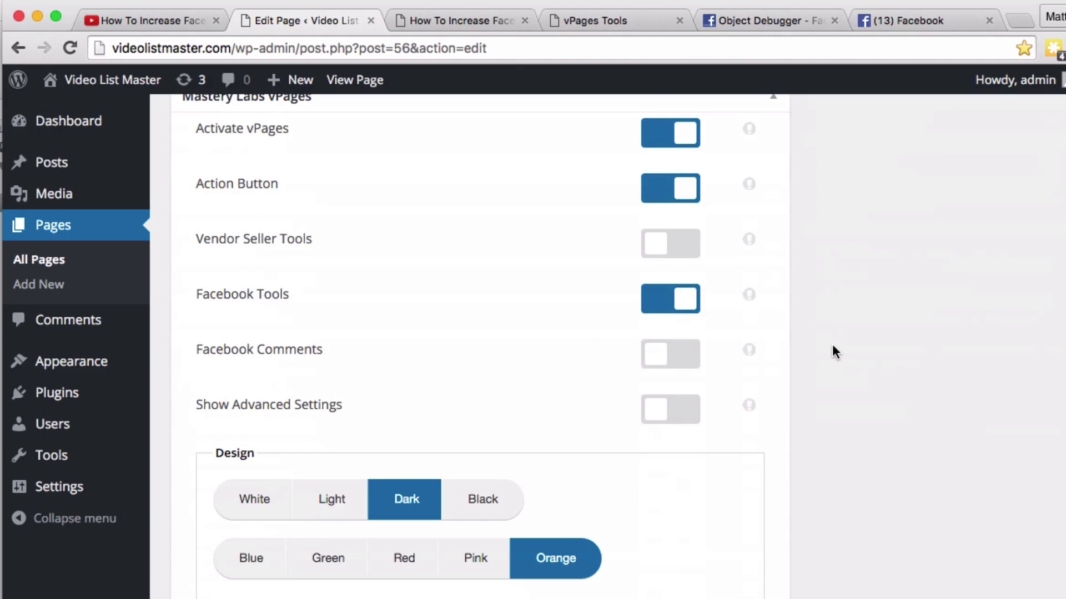
{"action": "scroll", "coordinate": [835, 350], "scroll_direction": "down", "scroll_amount": 2}
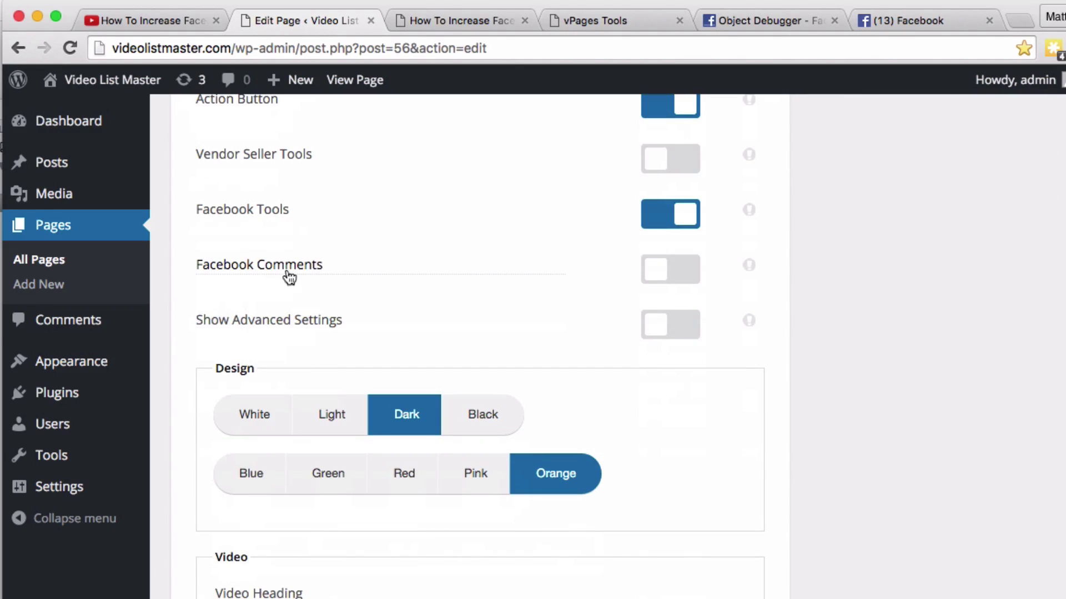
{"action": "left_click", "coordinate": [675, 282]}
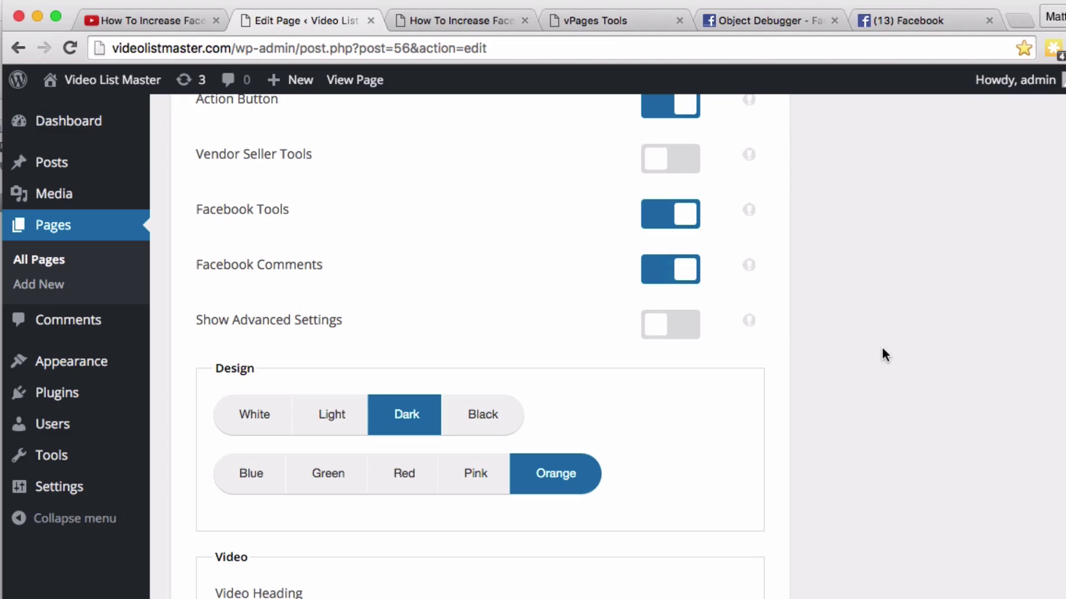
- Keep Comments Placement set to Below Video
{"action": "scroll", "coordinate": [871, 347], "scroll_direction": "down", "scroll_amount": 3}
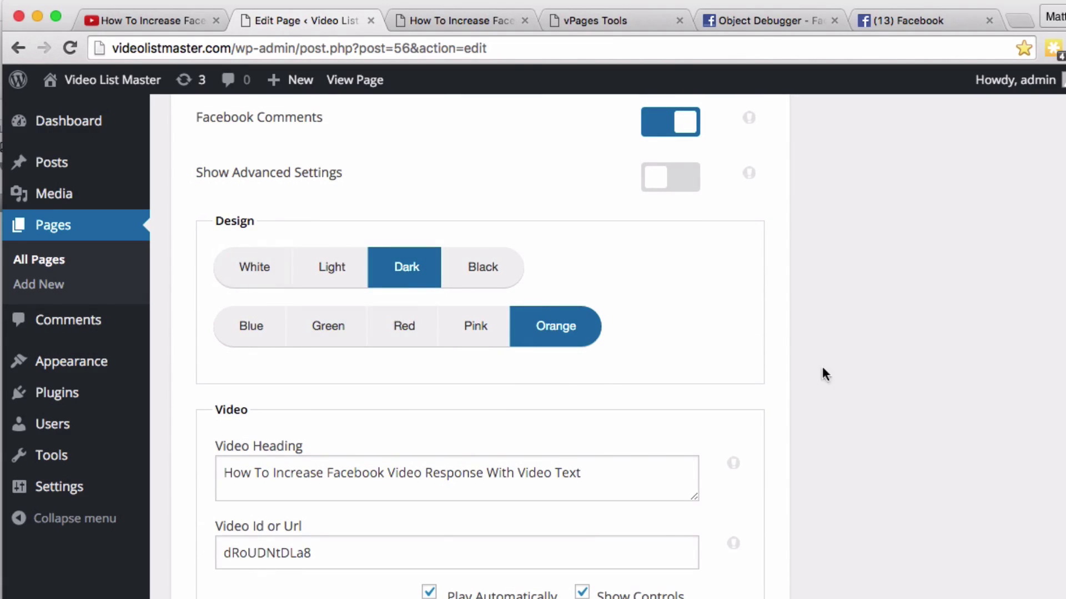
{"action": "scroll", "coordinate": [827, 409], "scroll_direction": "down", "scroll_amount": 10}
{"action": "scroll", "coordinate": [834, 404], "scroll_direction": "down", "scroll_amount": 5}
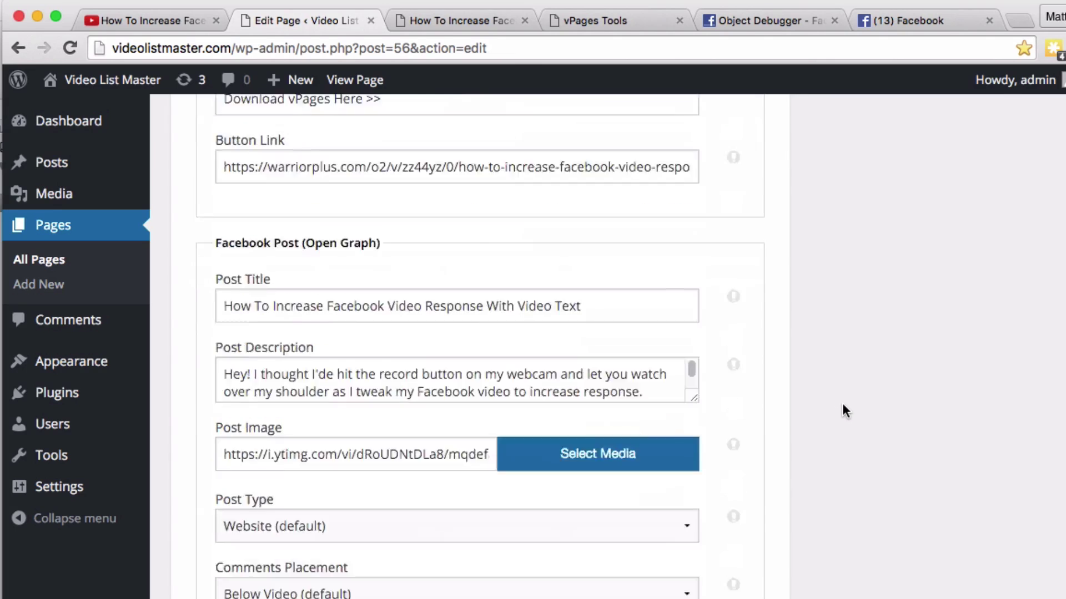
{"action": "scroll", "coordinate": [839, 408], "scroll_direction": "down", "scroll_amount": 1}
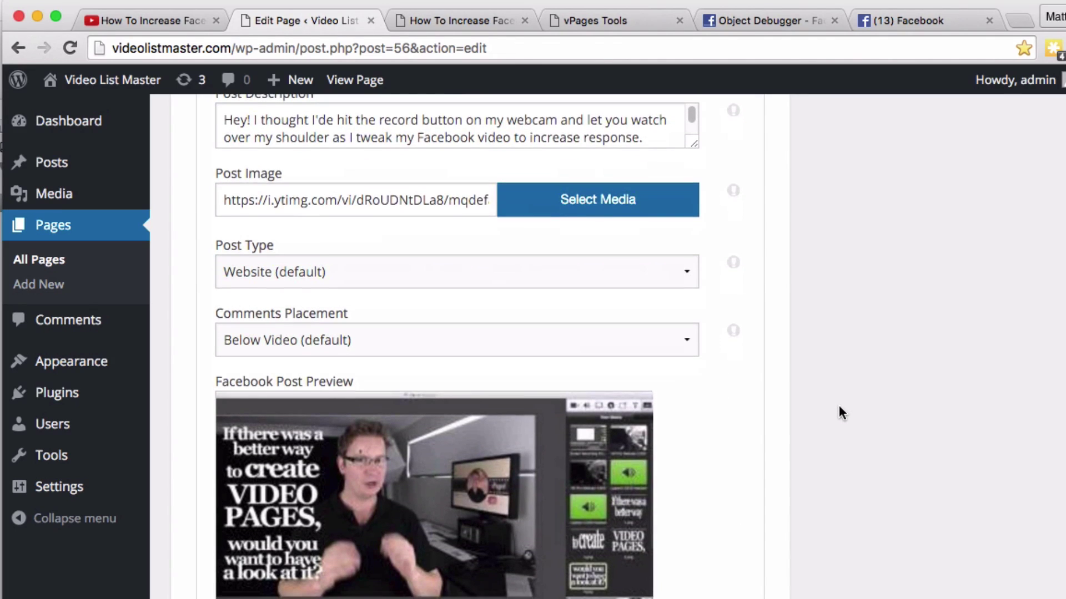
{"action": "left_click", "coordinate": [376, 339]}
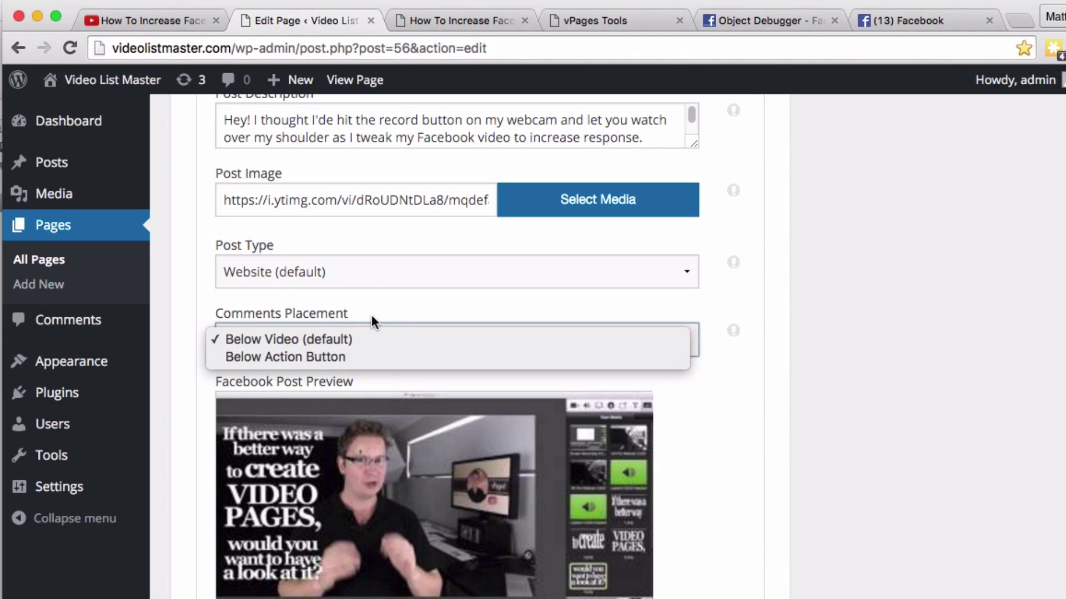
{"action": "left_click", "coordinate": [368, 333]}
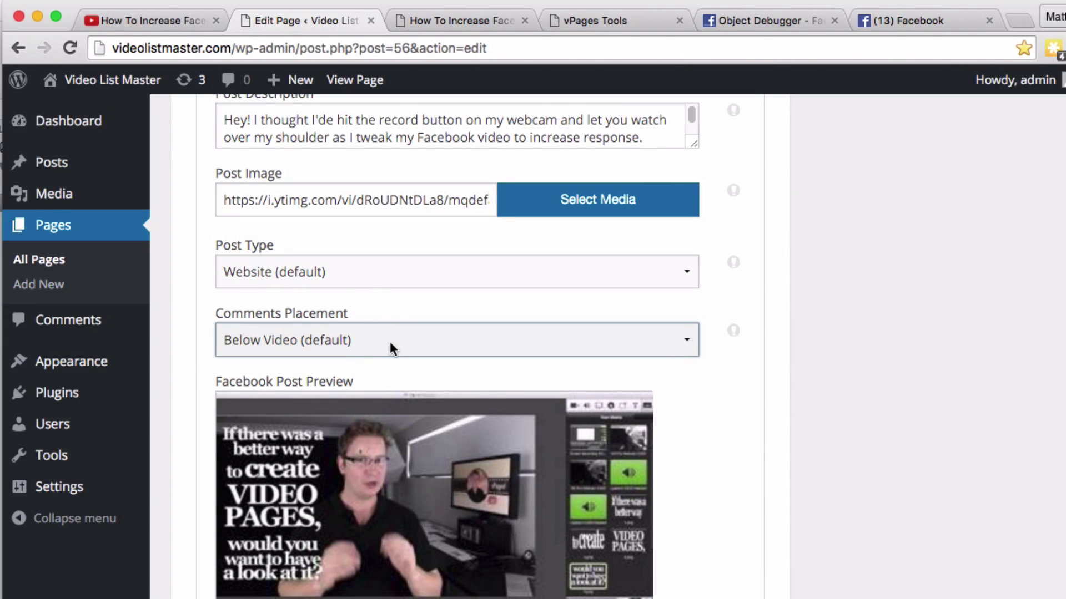
{"action": "left_click", "coordinate": [387, 341]}
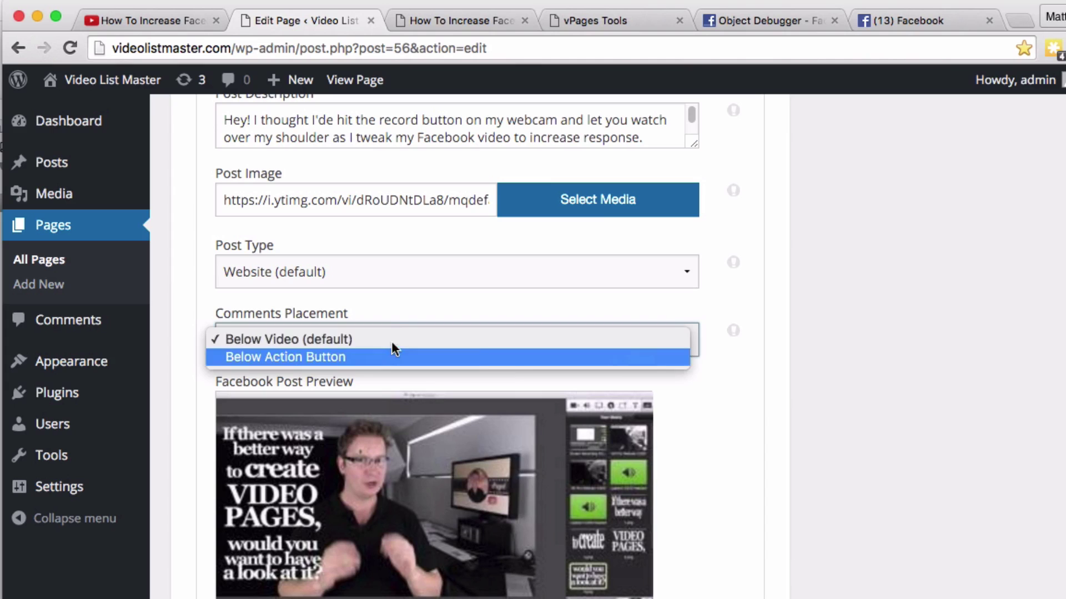
{"action": "left_click", "coordinate": [360, 339]}
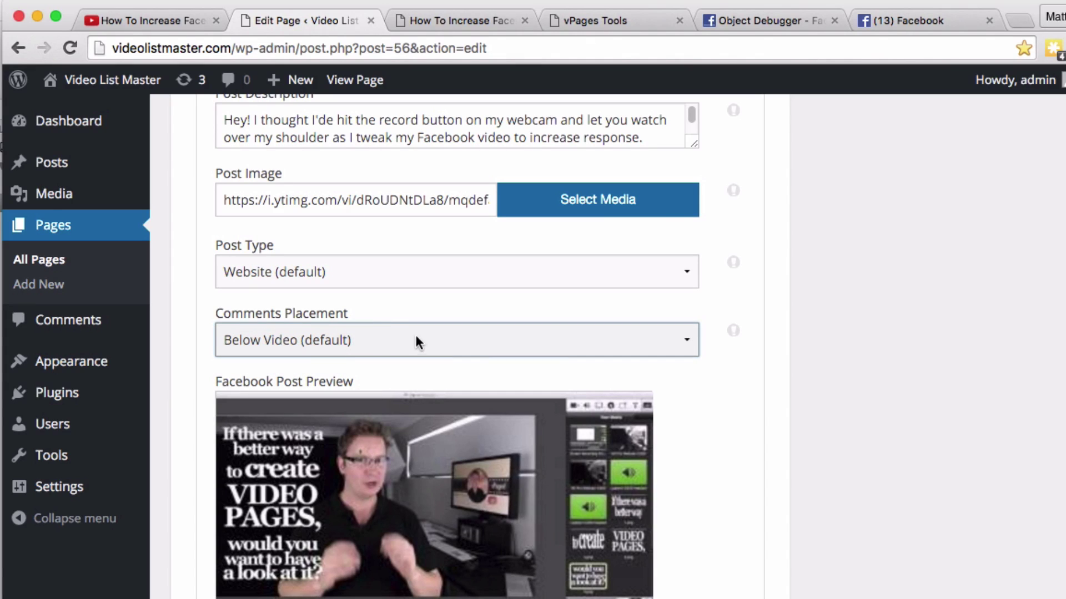
{"action": "scroll", "coordinate": [851, 392], "scroll_direction": "up", "scroll_amount": 10}
- Update the page and reload the live video page to find the new 0-comment Facebook comments box
{"action": "left_click", "coordinate": [1023, 417]}
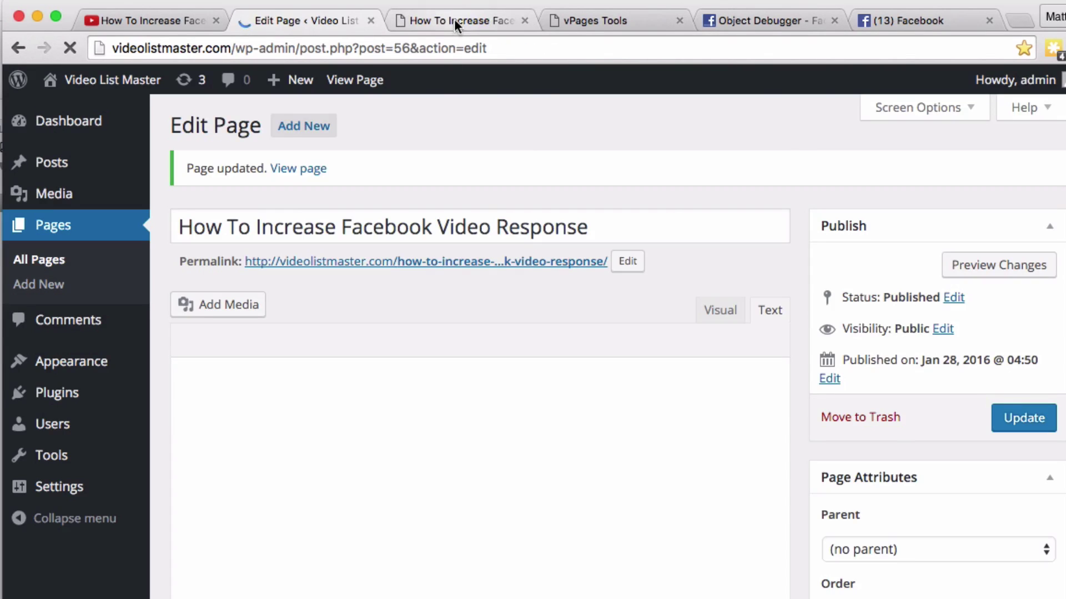
{"action": "left_click", "coordinate": [454, 20]}
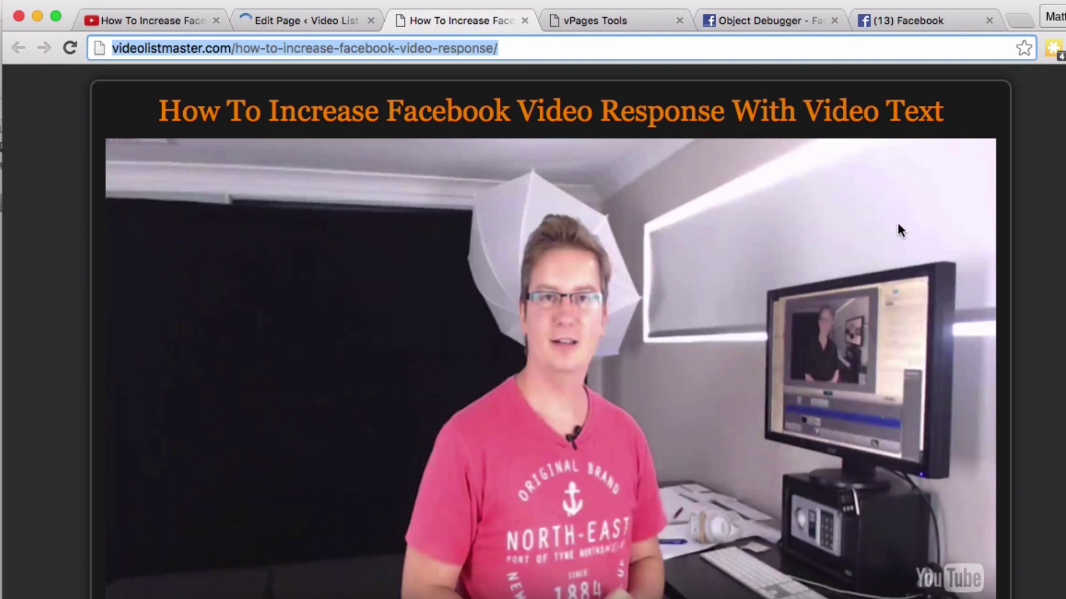
{"action": "key", "text": "Return"}
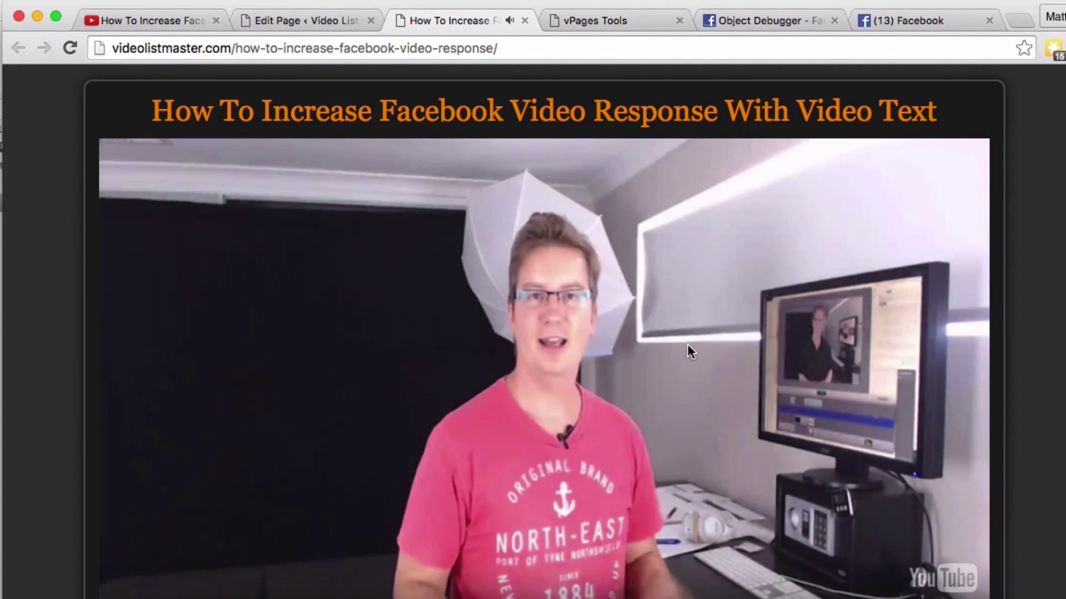
{"action": "left_click", "coordinate": [688, 344]}
{"action": "scroll", "coordinate": [1054, 383], "scroll_direction": "down", "scroll_amount": 3}
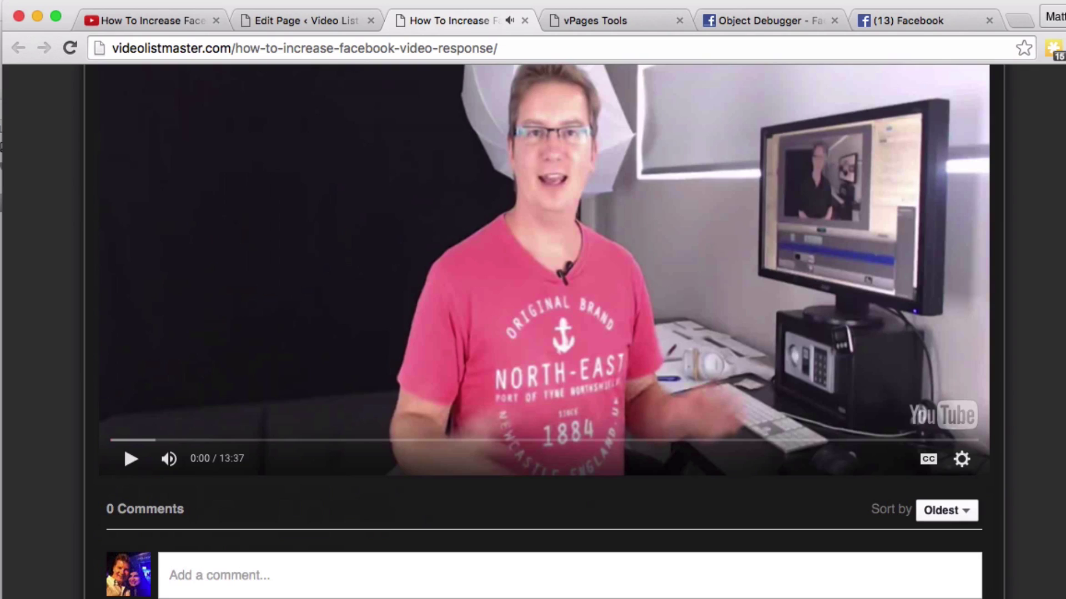